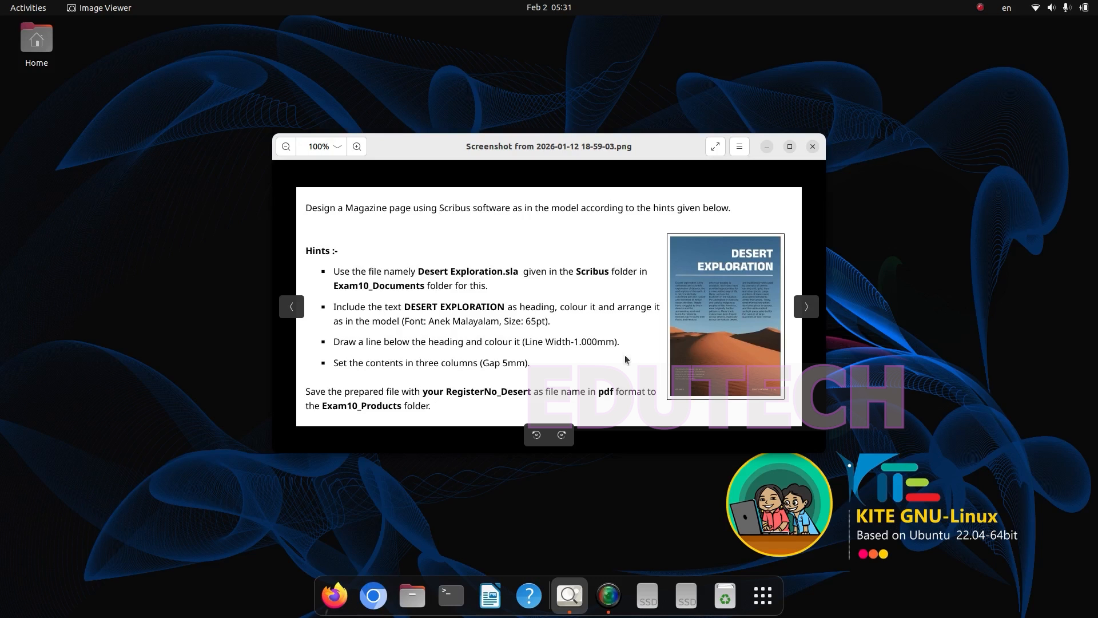
# Step: Open Desert Exploration.sla from the Scribus folder inside Exam10_Documents
pyautogui.click(412, 595)
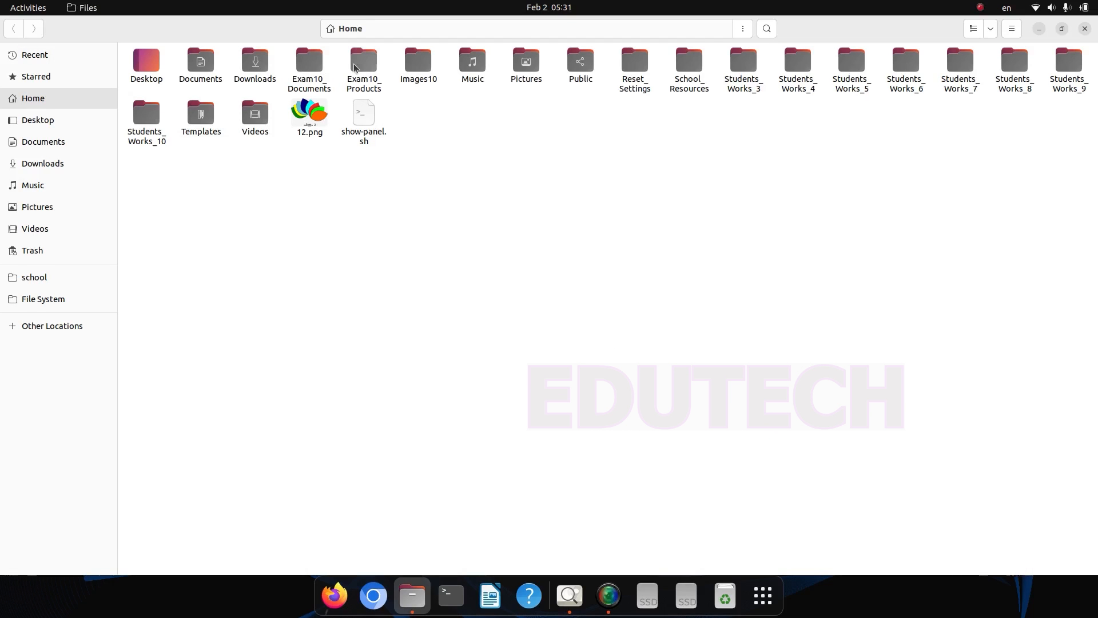
pyautogui.doubleClick(309, 63)
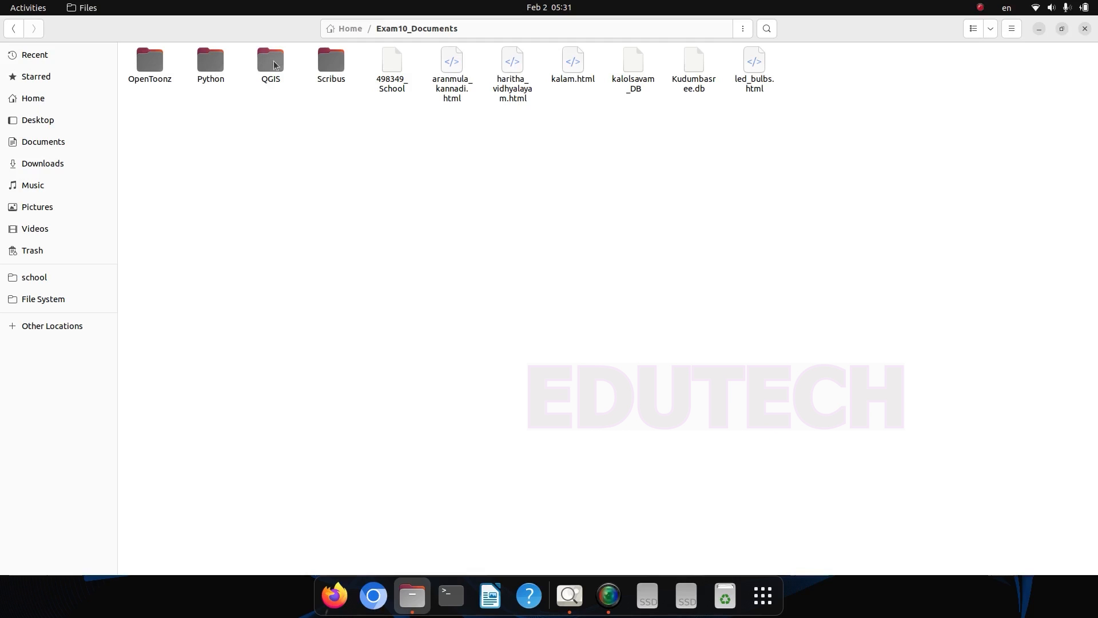
pyautogui.doubleClick(325, 64)
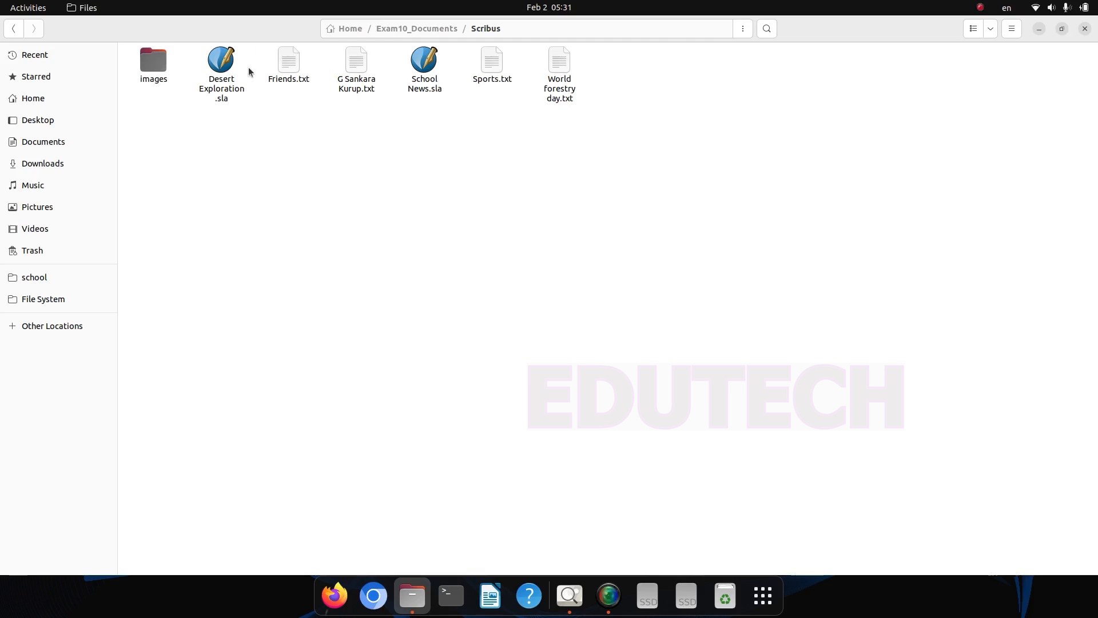
pyautogui.doubleClick(218, 93)
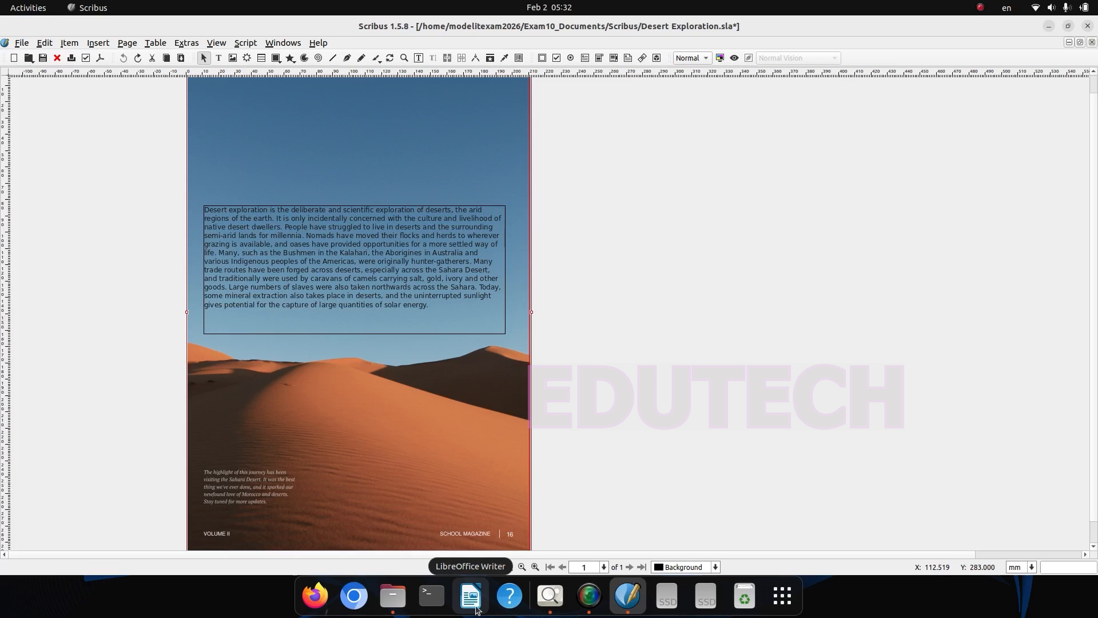
# Step: Check the exam hints image, and draw a text frame about 185 mm by 72 mm directly above the body text
pyautogui.click(564, 596)
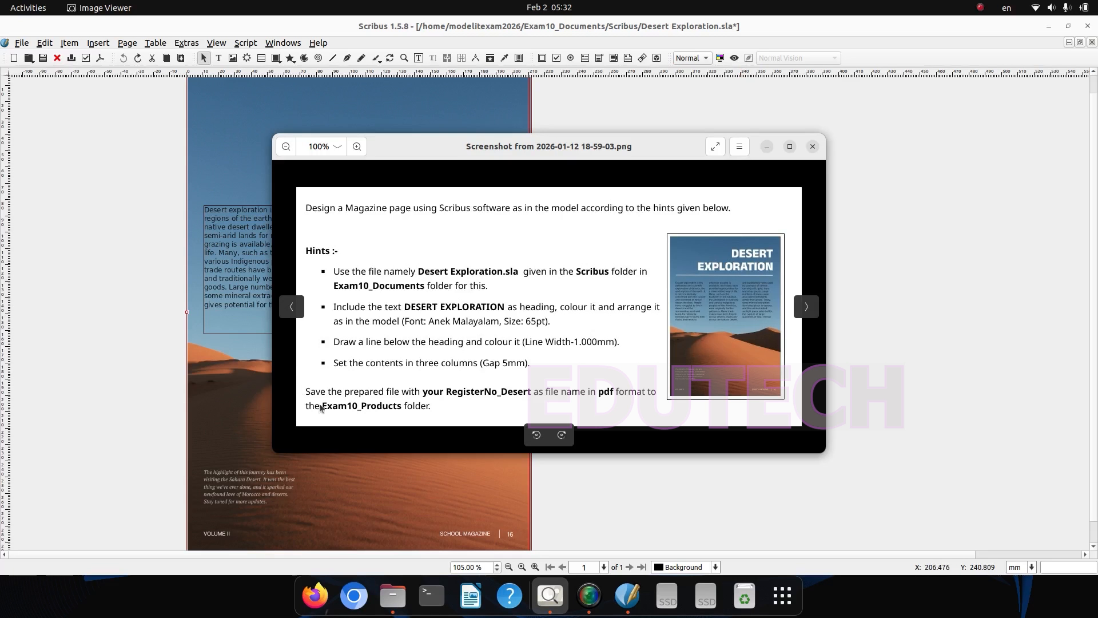
pyautogui.click(255, 369)
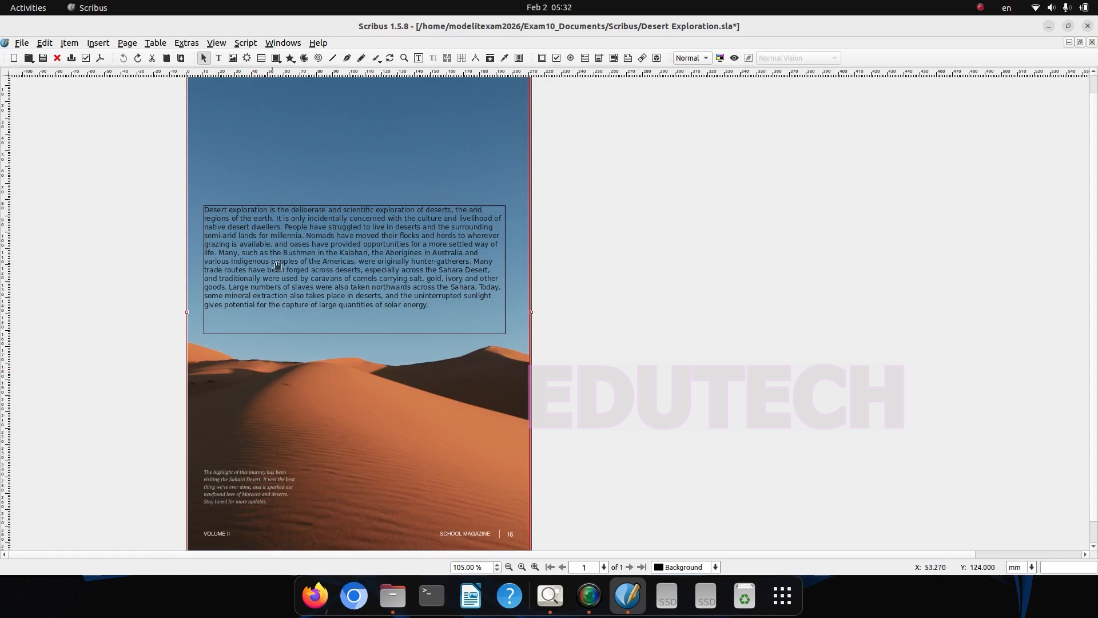
pyautogui.doubleClick(263, 209)
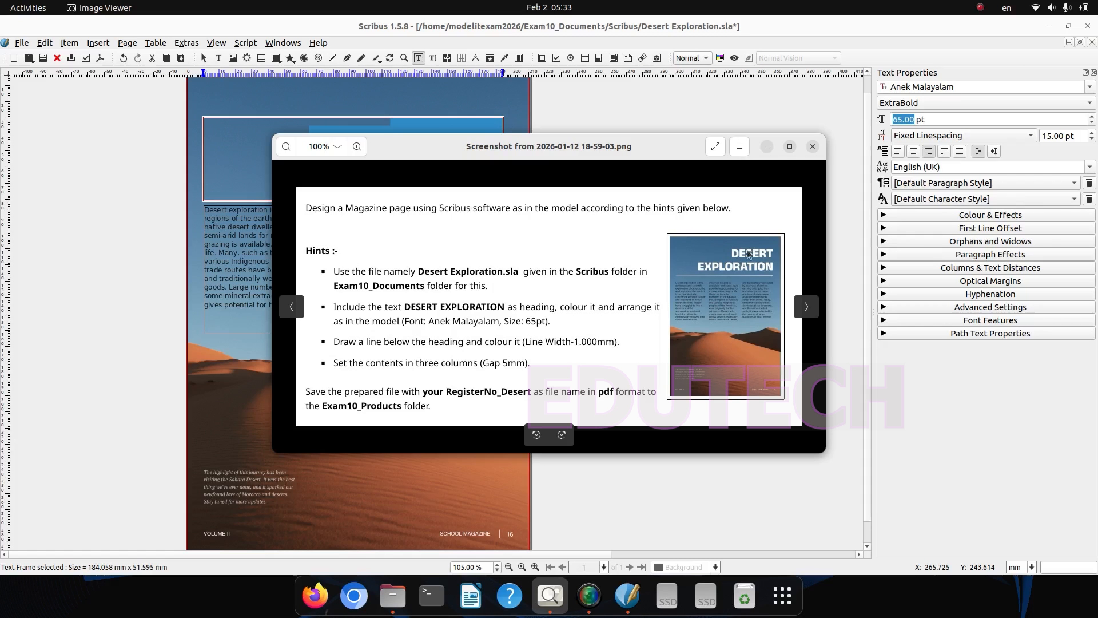
pyautogui.click(766, 149)
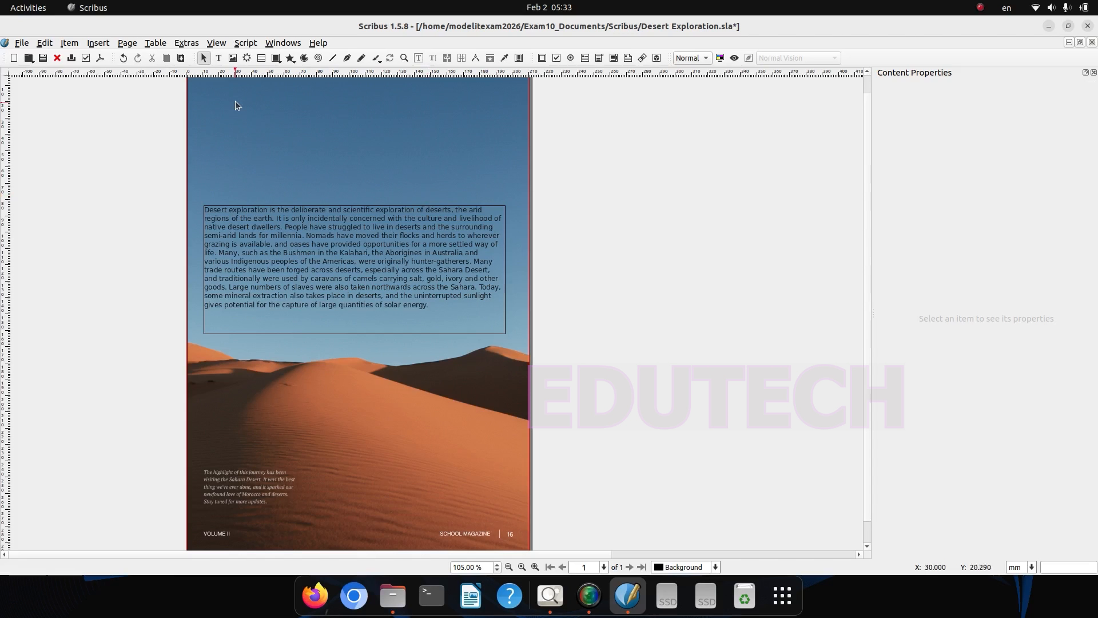
pyautogui.click(218, 57)
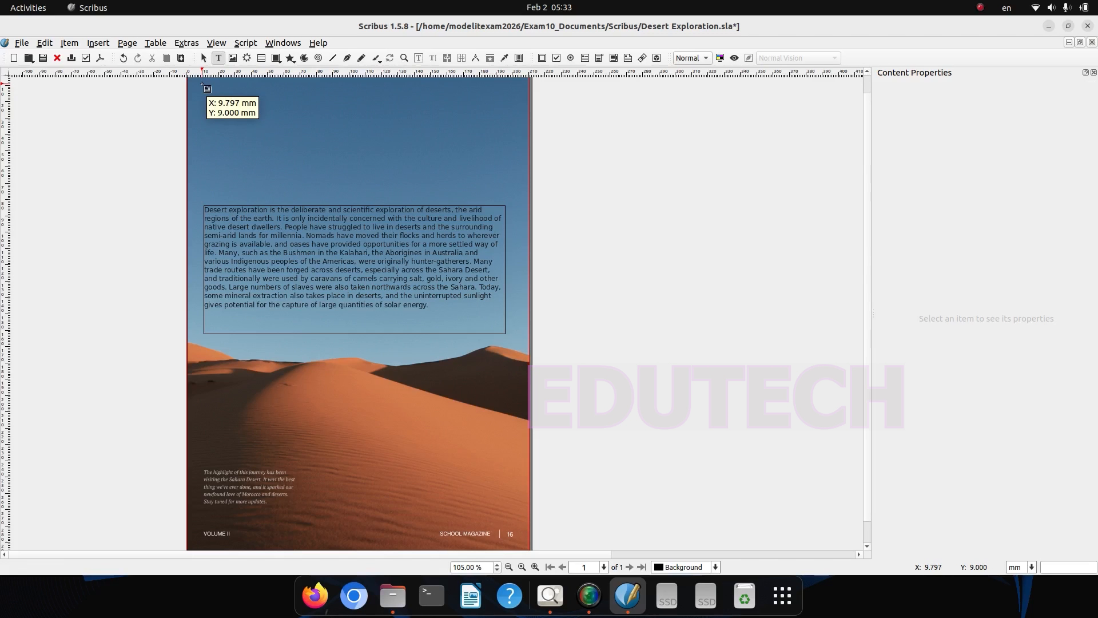
pyautogui.moveTo(203, 85); pyautogui.dragTo(503, 201)
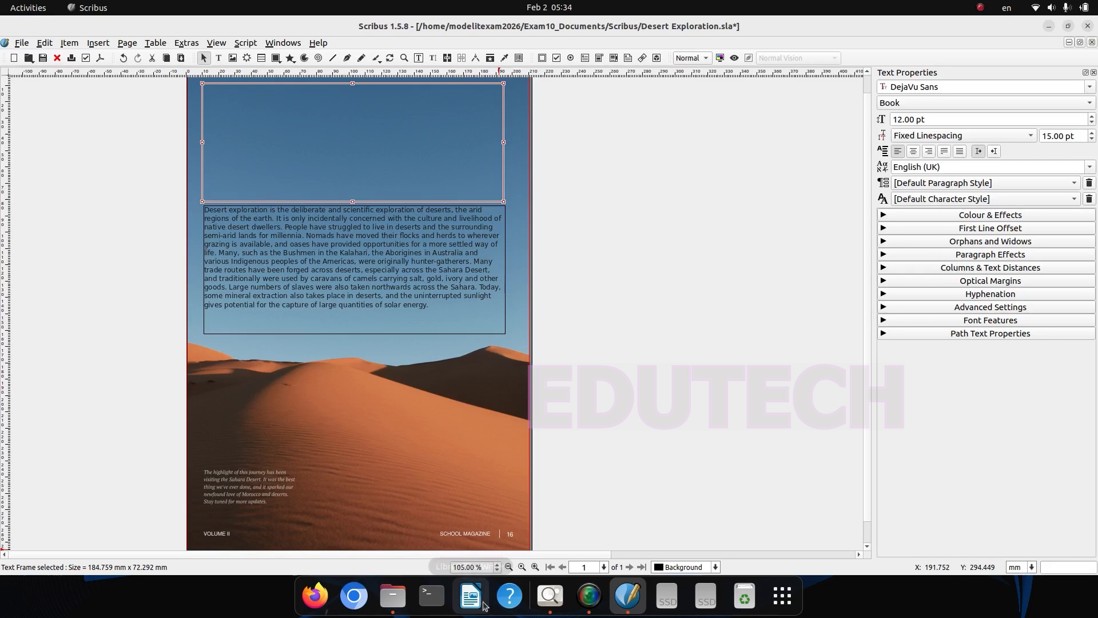
# Step: Recheck the hints and enter the heading DESERT EXPLORATION in the empty text frame, one word per line
pyautogui.click(550, 595)
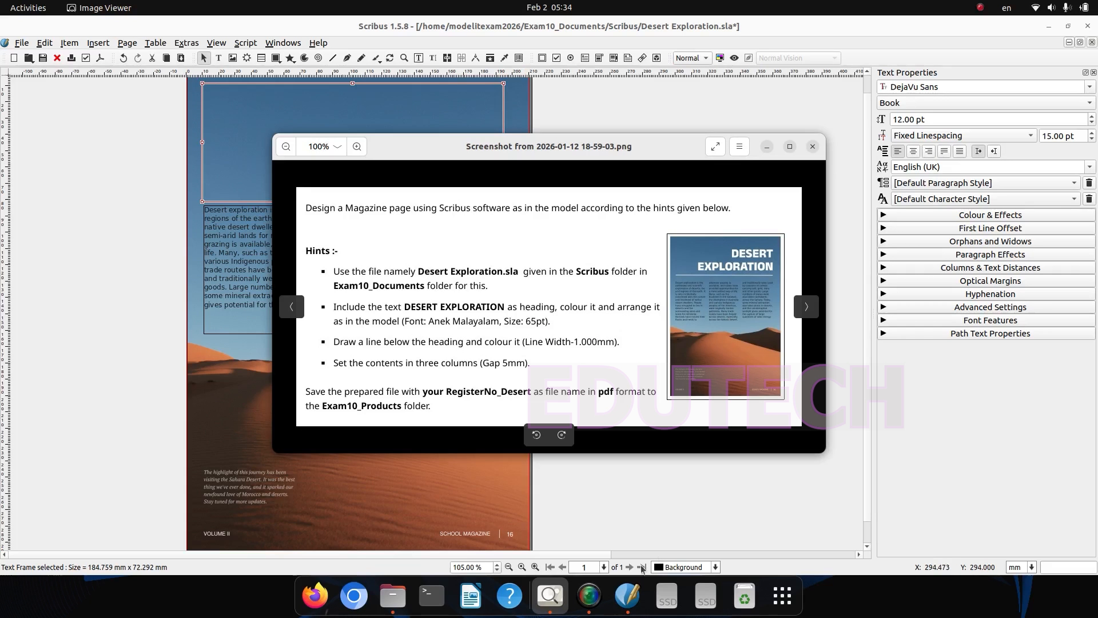
pyautogui.click(320, 110)
pyautogui.doubleClick(320, 109)
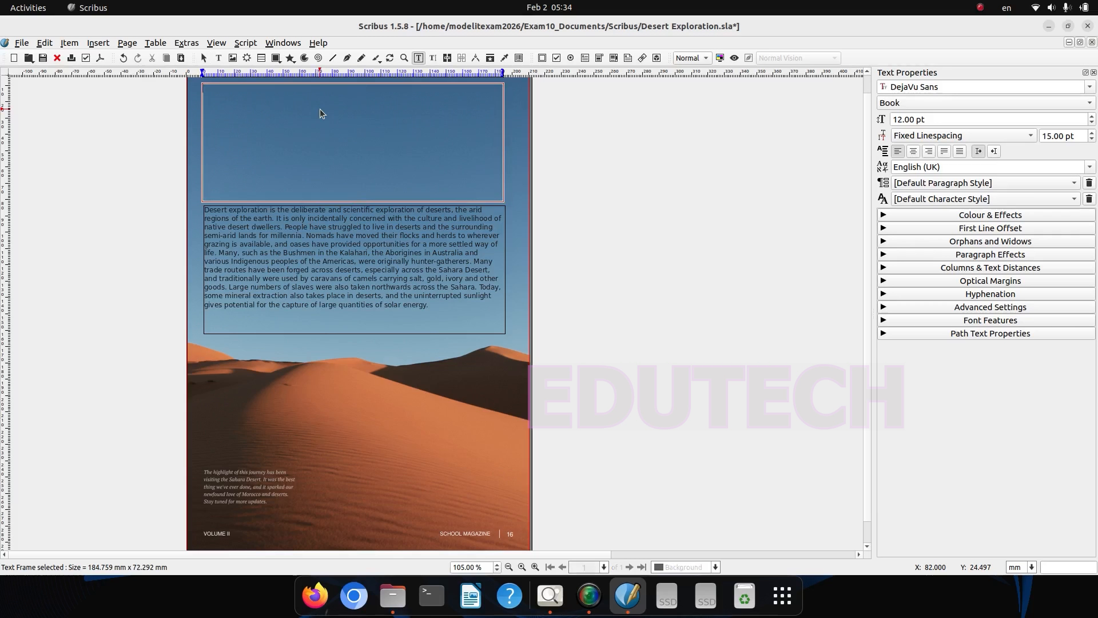
pyautogui.write('DESERT E')
pyautogui.press('BackSpace')
pyautogui.write('EXPLORATION')
# Step: Right-align the whole heading and set its font size to 65 pt
pyautogui.hotkey('ctrl', 'a')
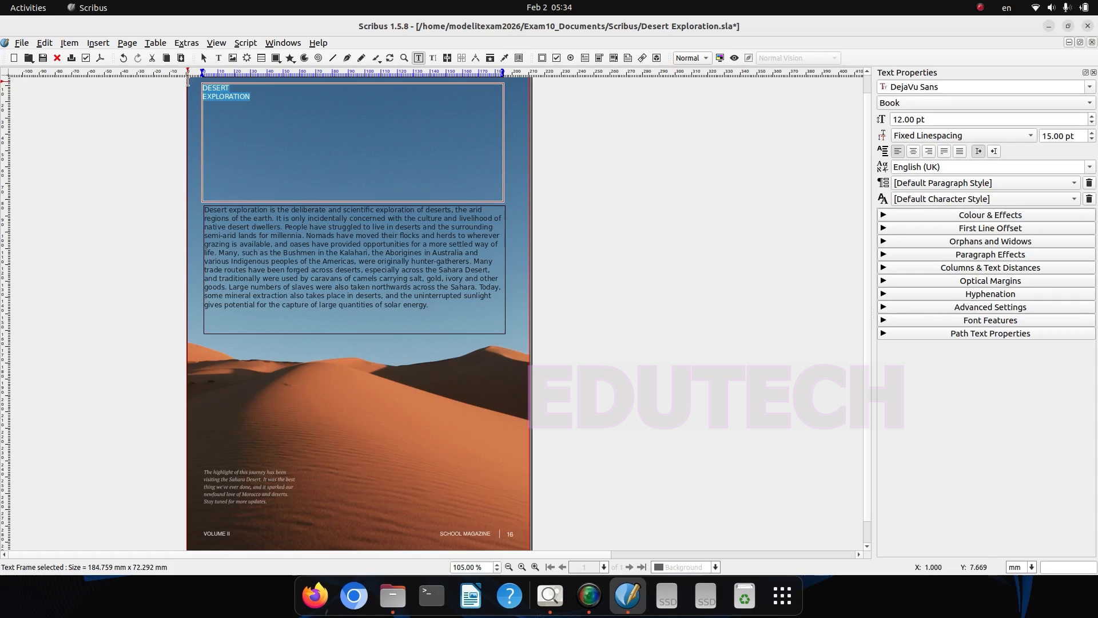
pyautogui.click(929, 151)
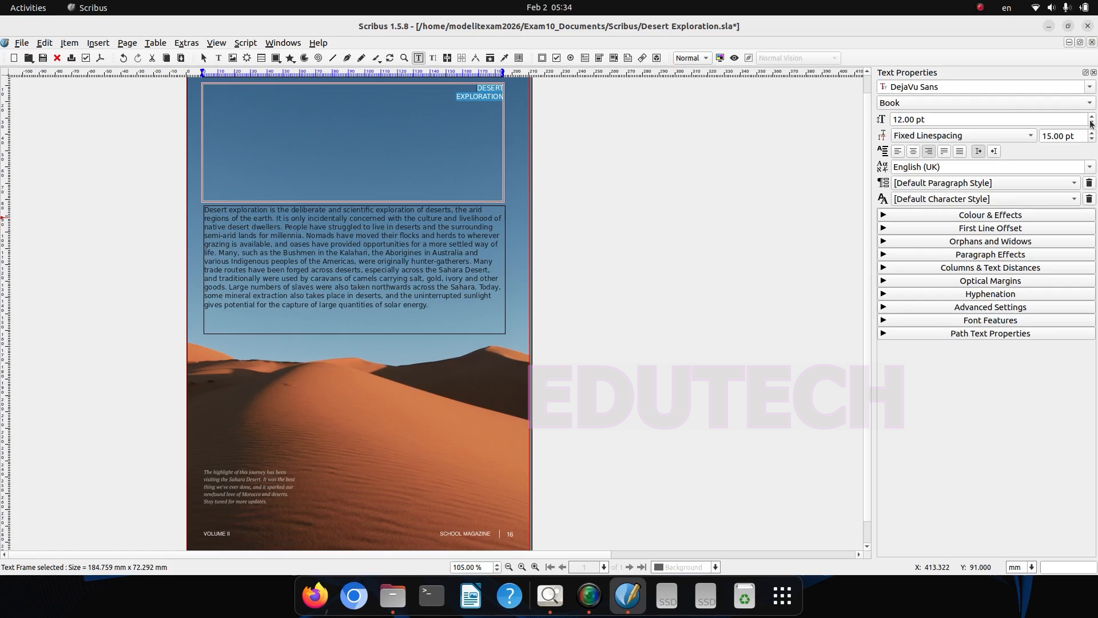
pyautogui.click(926, 114)
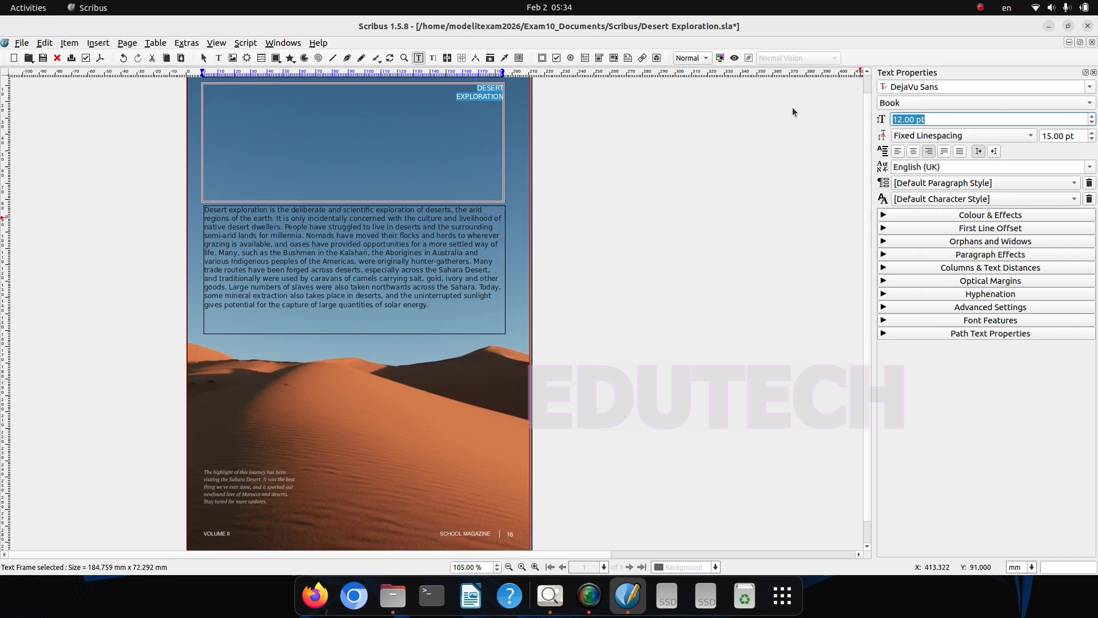
pyautogui.write('65')
pyautogui.press('Return')
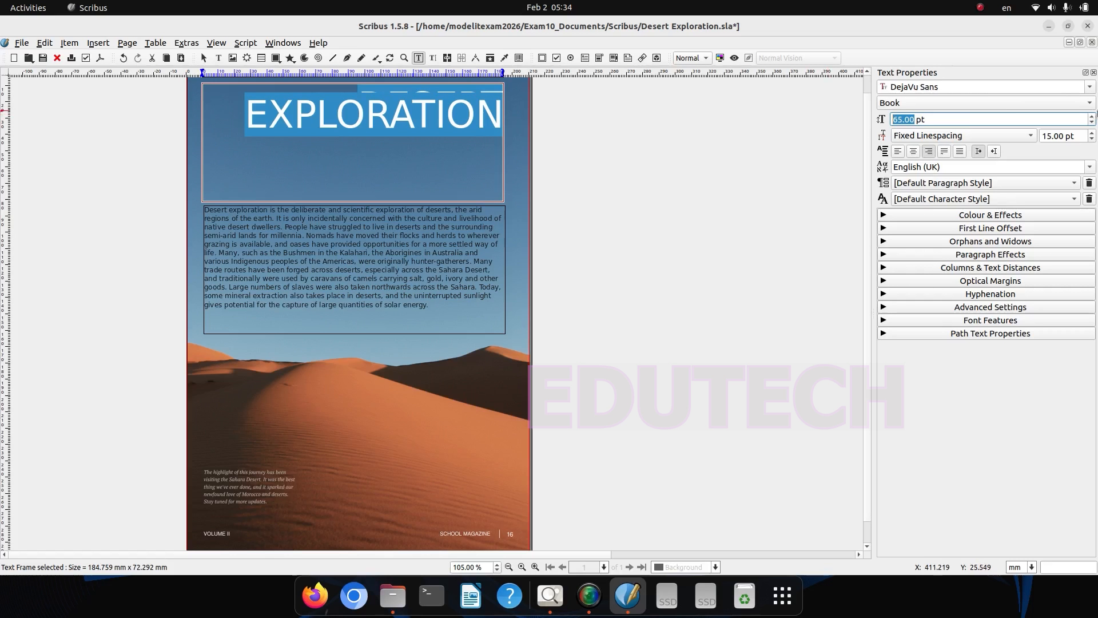
# Step: Set the selected heading's font to Anek Malayalam
pyautogui.click(1089, 90)
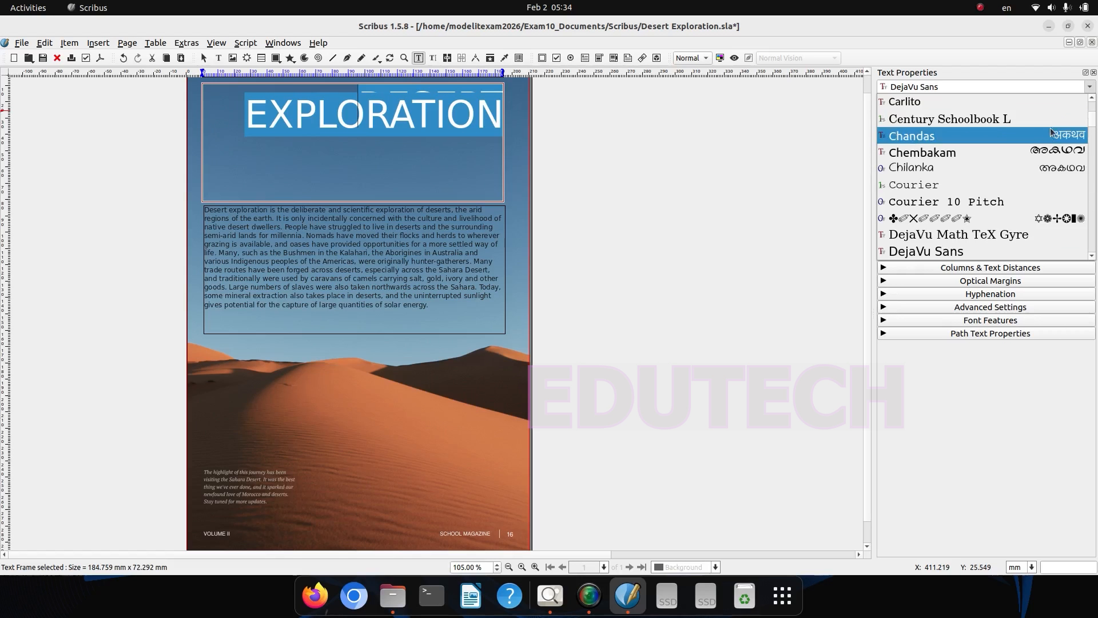
pyautogui.scroll(4, 1044, 139)
pyautogui.scroll(1, 1044, 139)
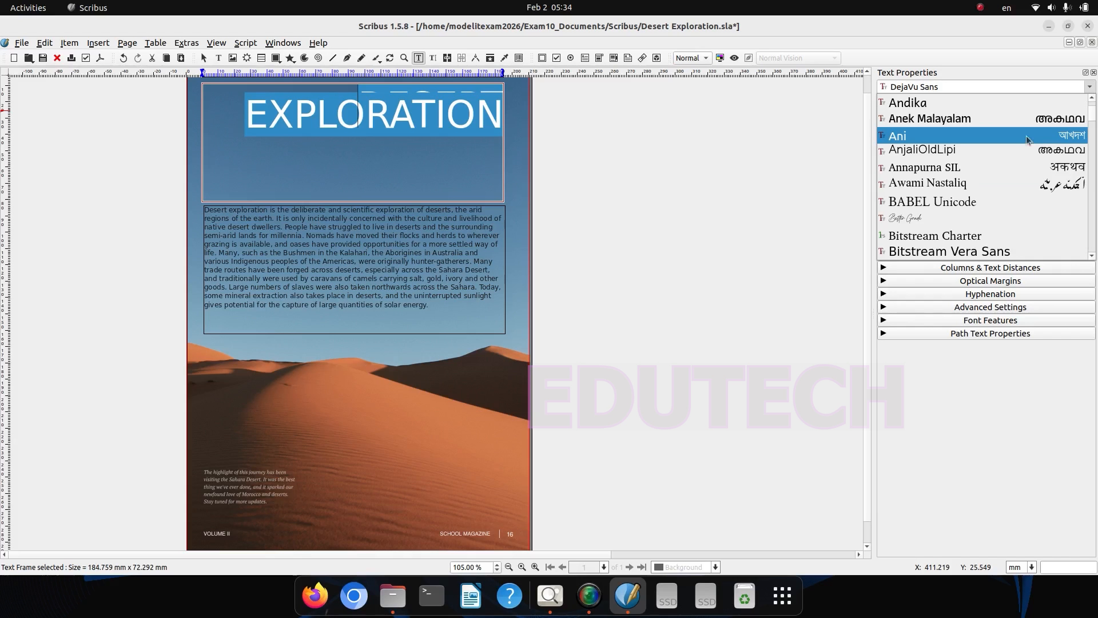
pyautogui.click(1012, 113)
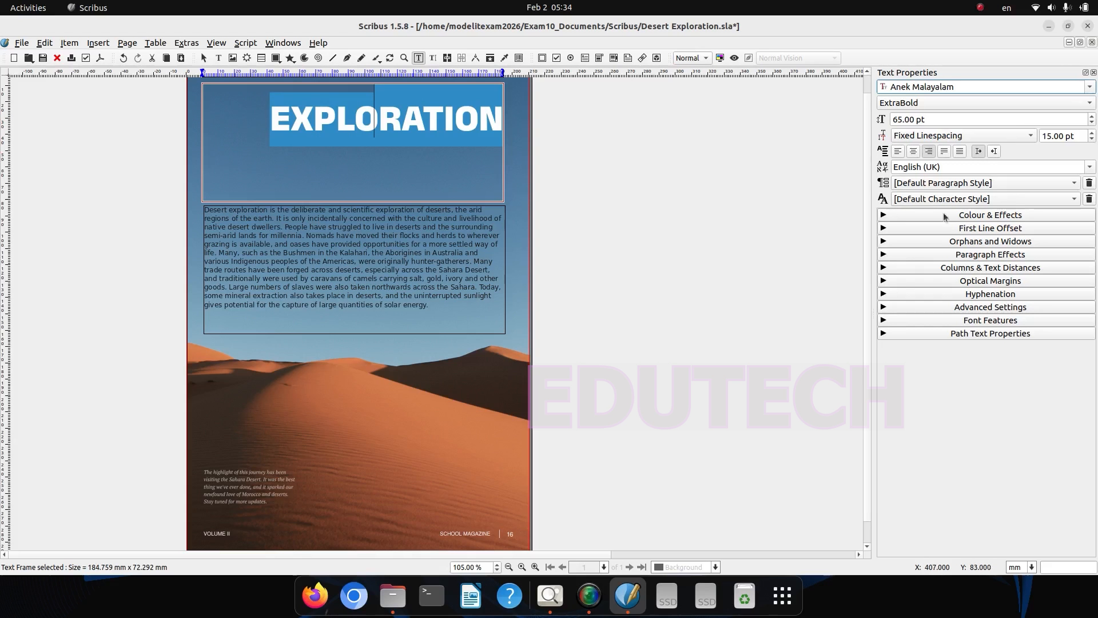
# Step: Add line breaks in the heading to space DESERT and EXPLORATION apart without overlap
pyautogui.click(461, 107)
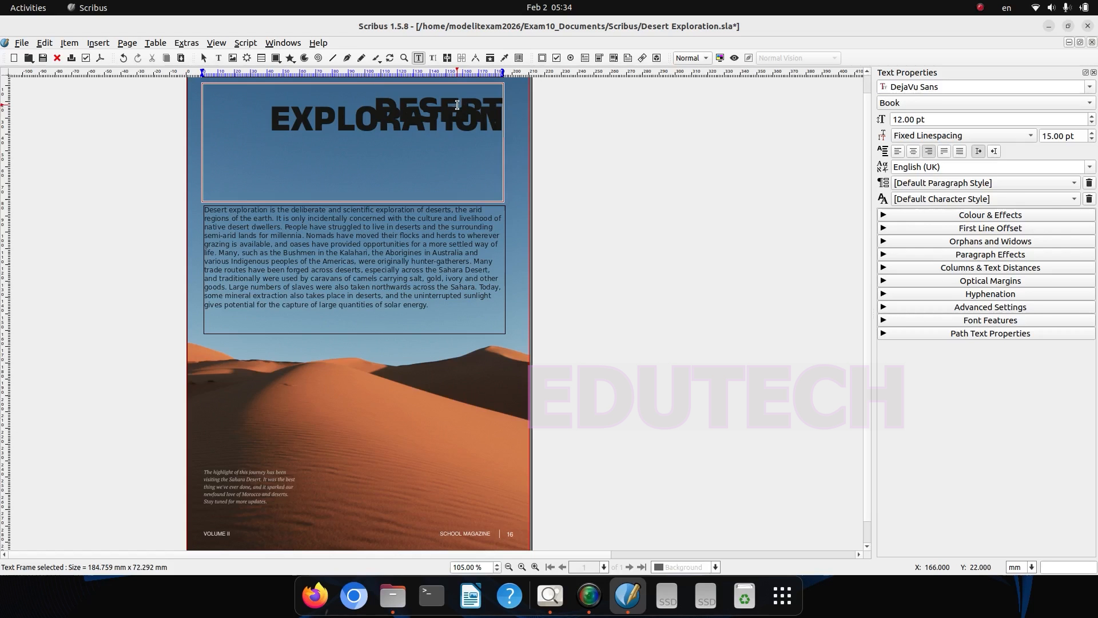
pyautogui.press('Return')
pyautogui.press('Return')
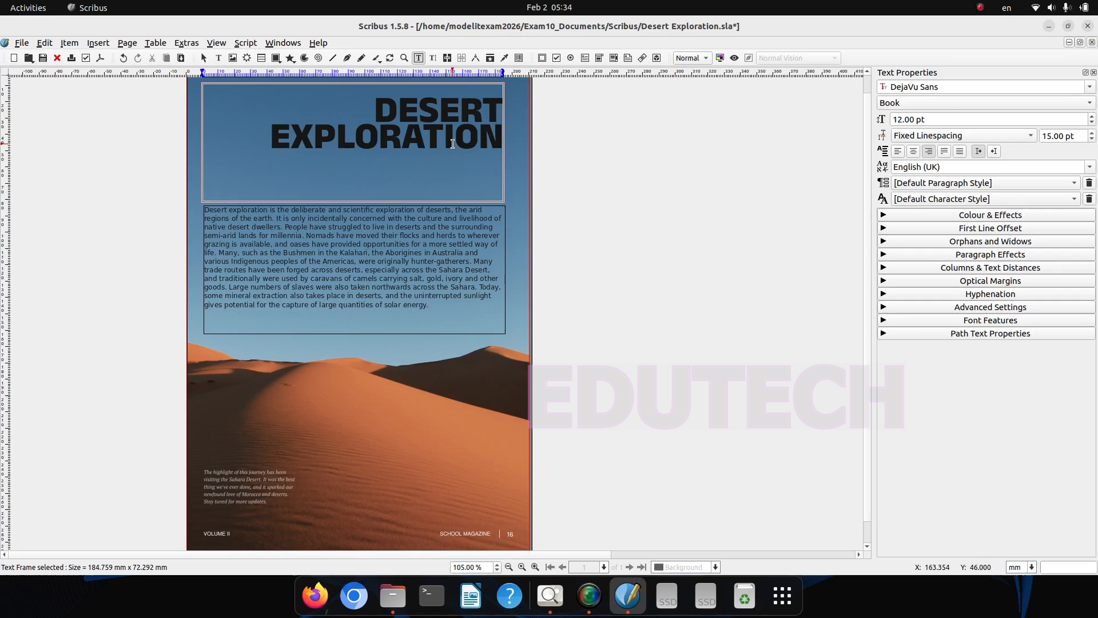
pyautogui.press('Return')
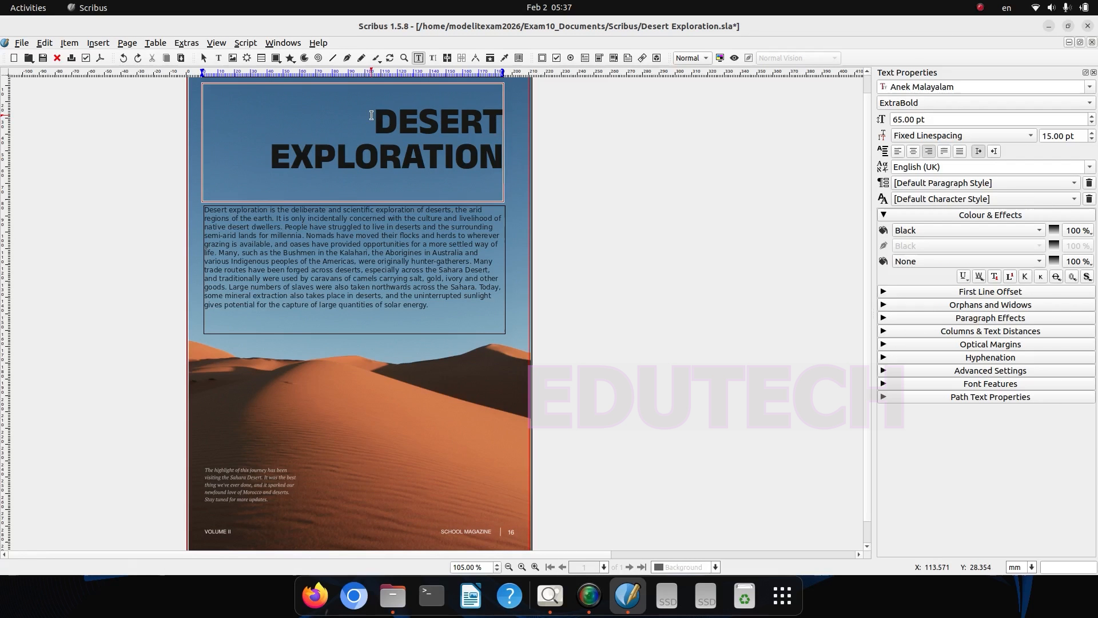
# Step: Colour both lines of the DESERT EXPLORATION heading text White
pyautogui.moveTo(372, 115); pyautogui.dragTo(495, 170)
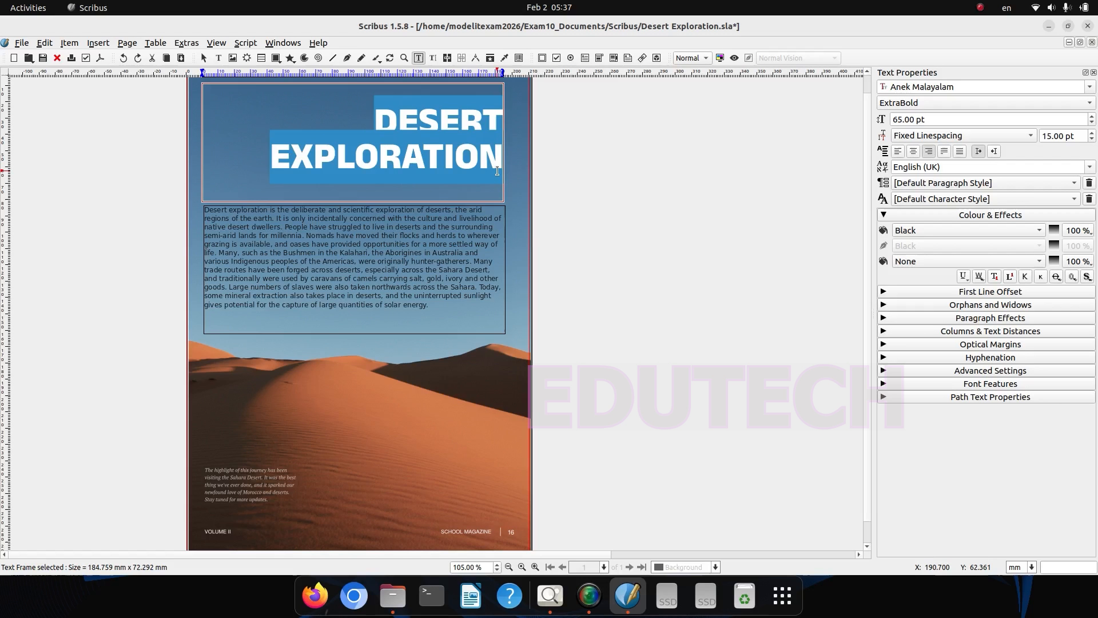
pyautogui.click(1011, 231)
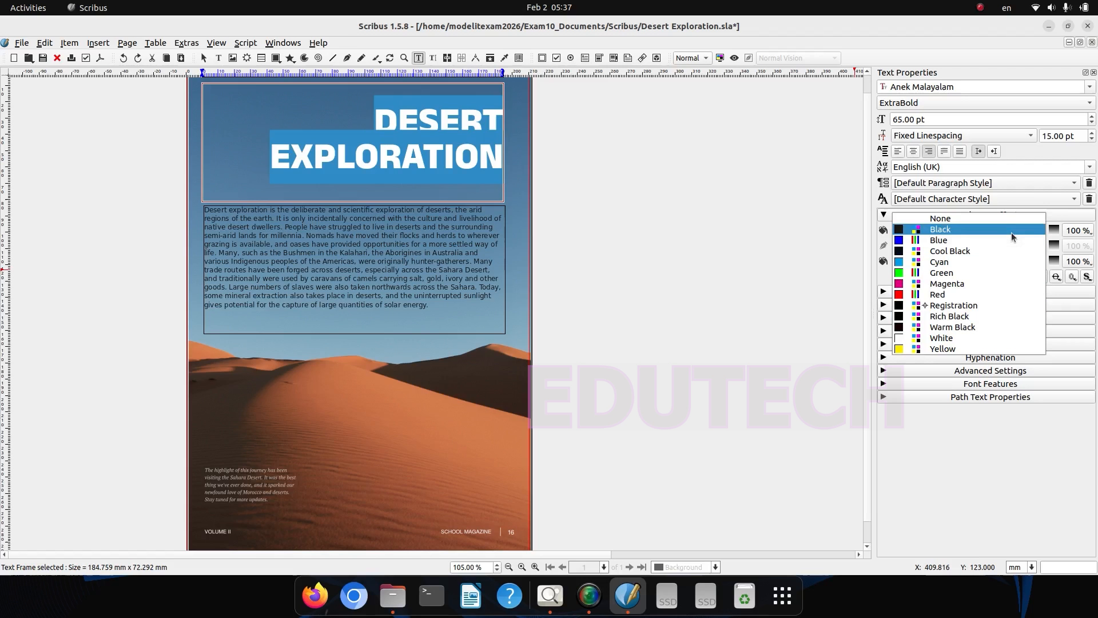
pyautogui.click(928, 339)
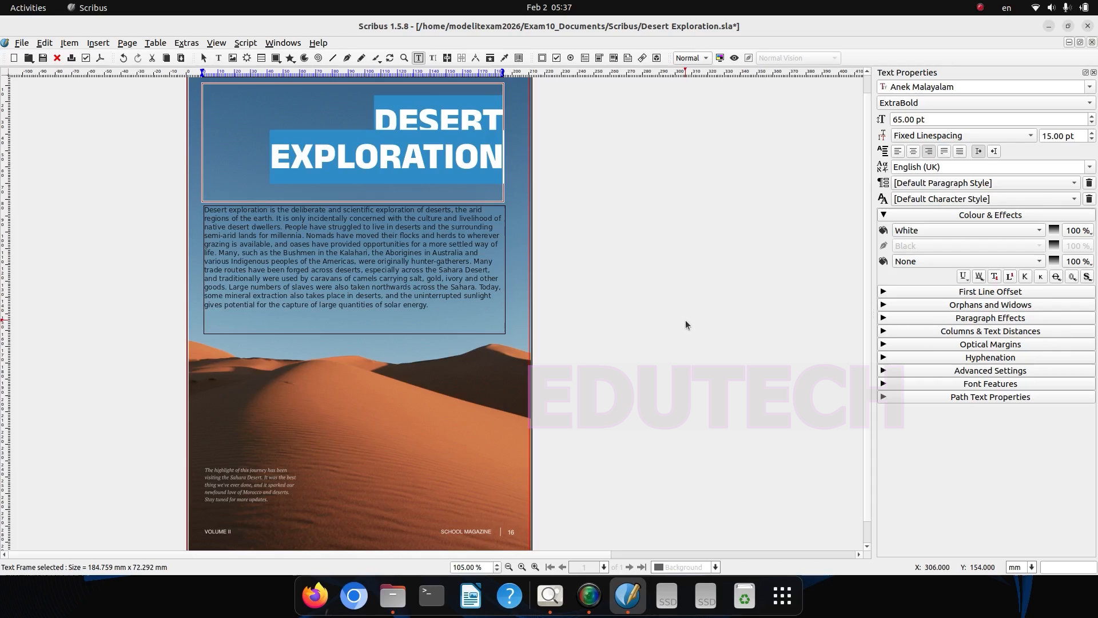
pyautogui.click(516, 256)
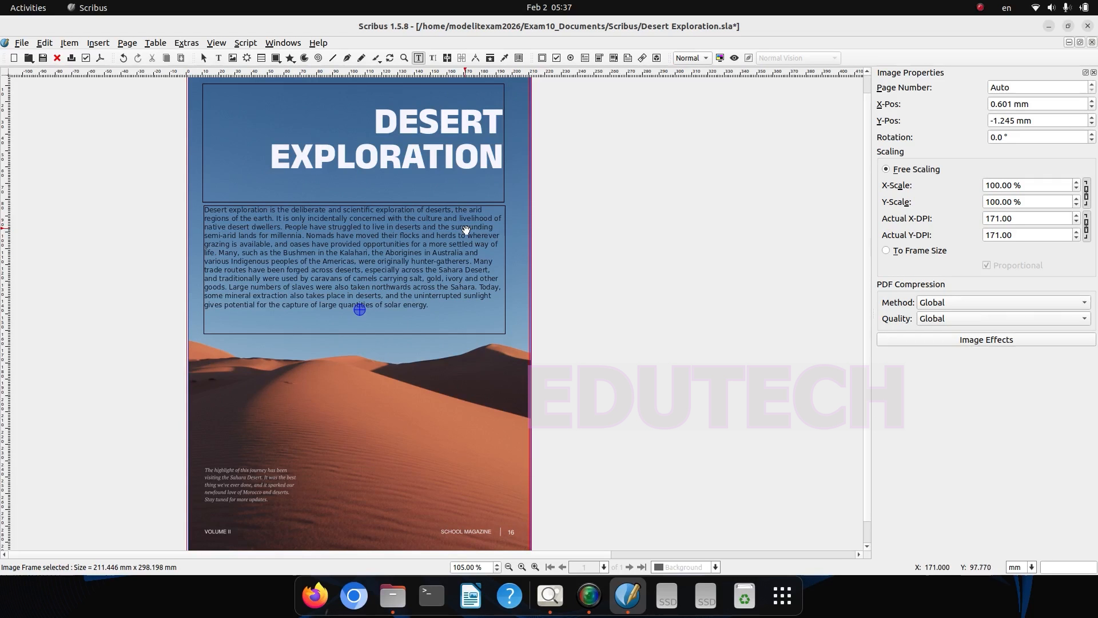
# Step: Compare the page with the model in the hints image, and draw a horizontal line about 186 mm long below the heading
pyautogui.hotkey('alt', 'Tab')
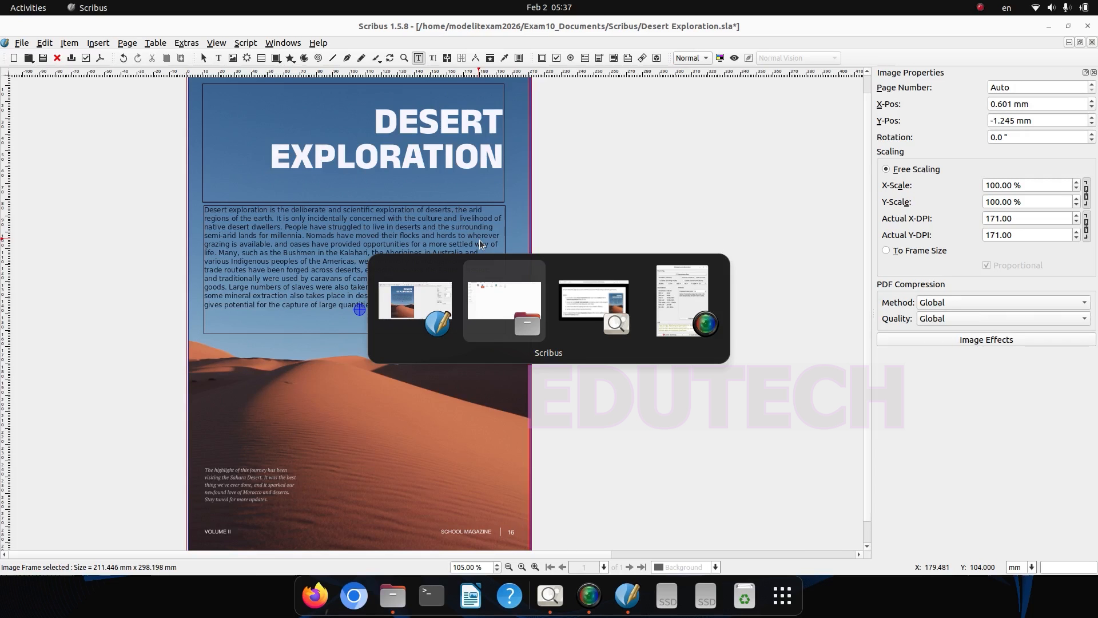
pyautogui.hotkey('alt', 'Tab')
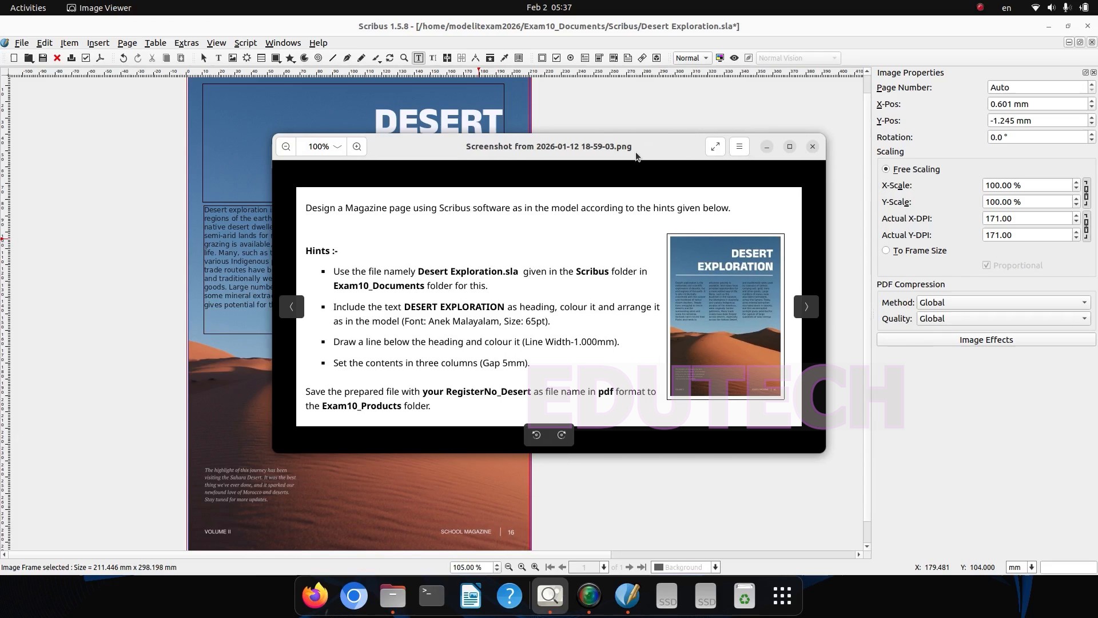
pyautogui.moveTo(636, 156); pyautogui.dragTo(737, 221)
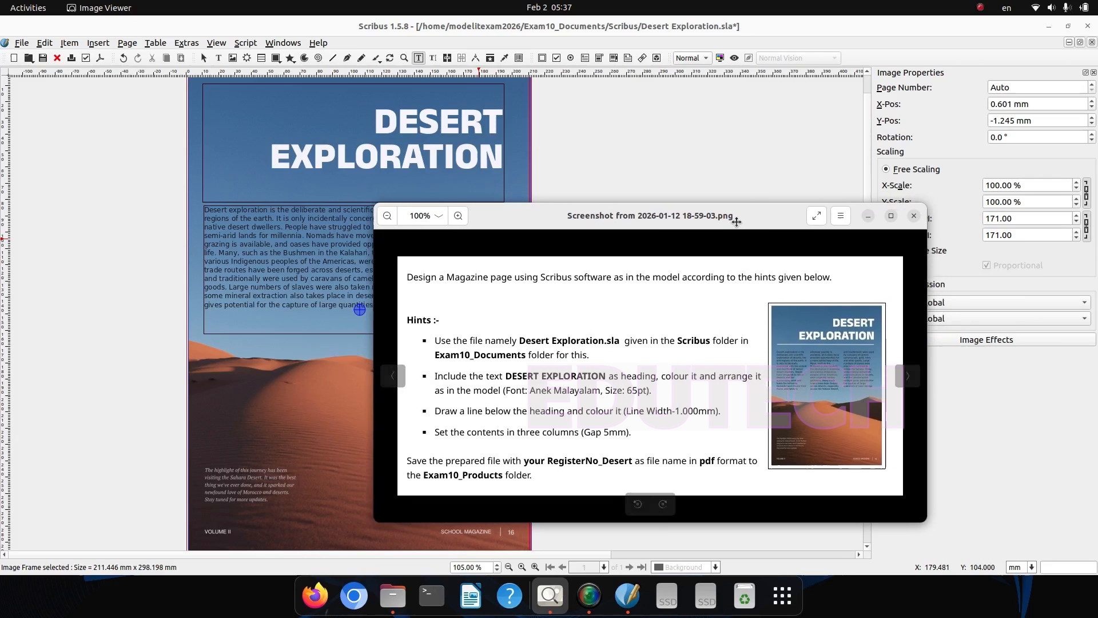
pyautogui.hotkey('alt', 'Tab')
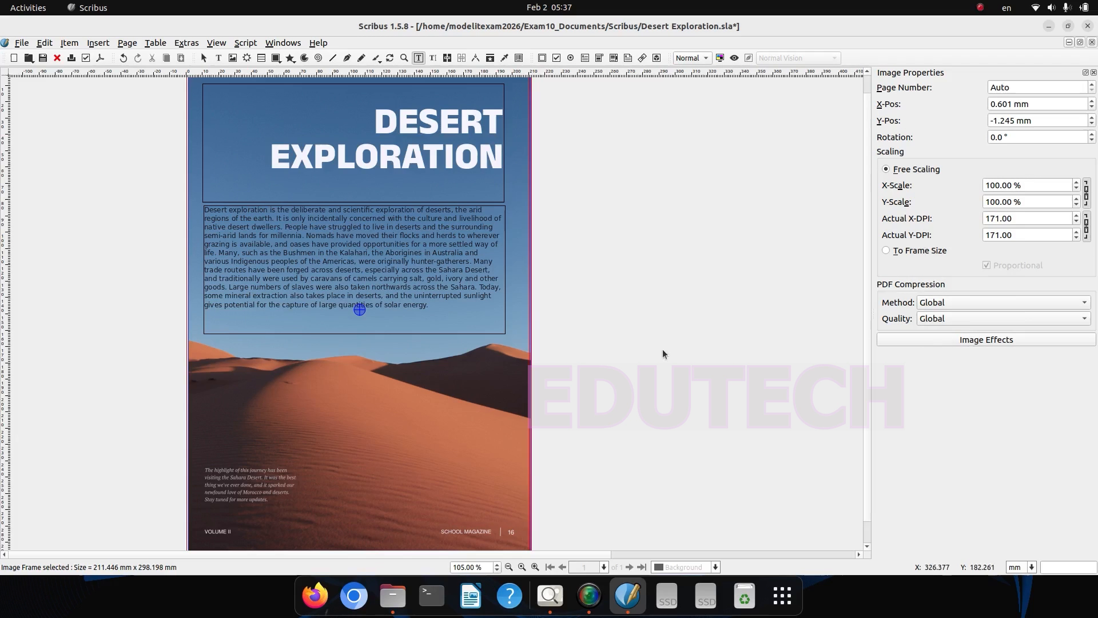
pyautogui.click(331, 62)
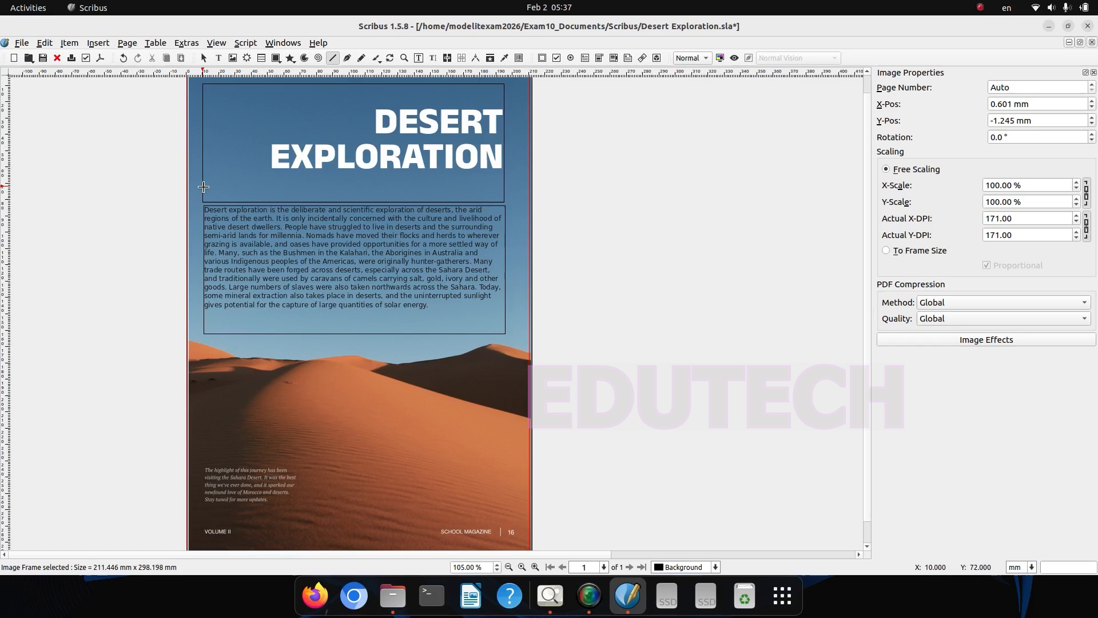
pyautogui.moveTo(202, 187); pyautogui.dragTo(506, 191)
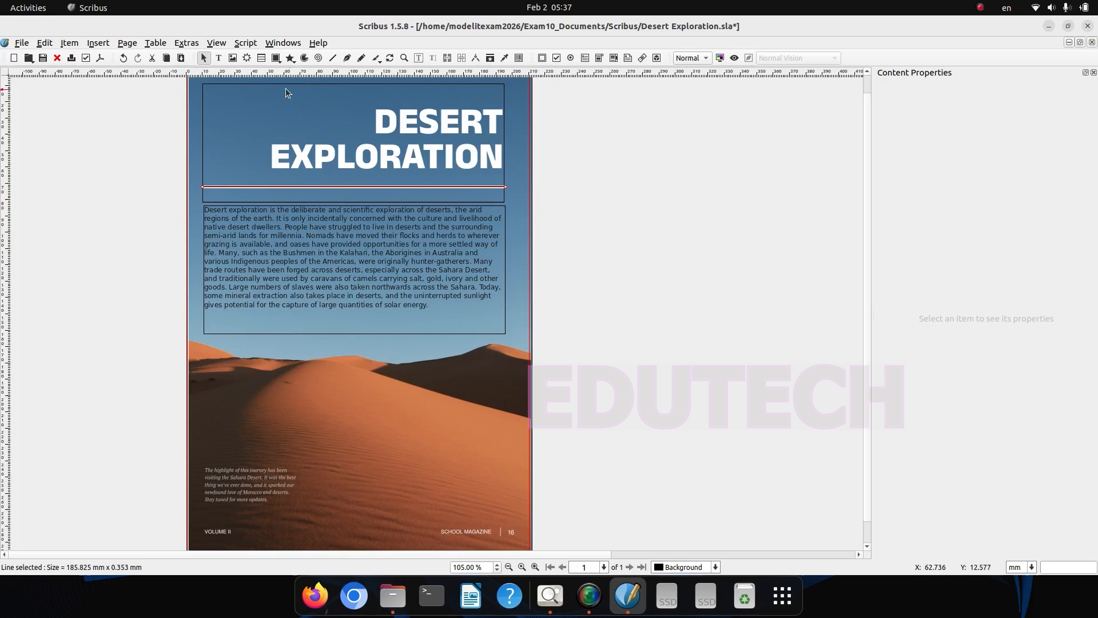
# Step: Set the stroke colour of the line below the heading to White
pyautogui.click(283, 44)
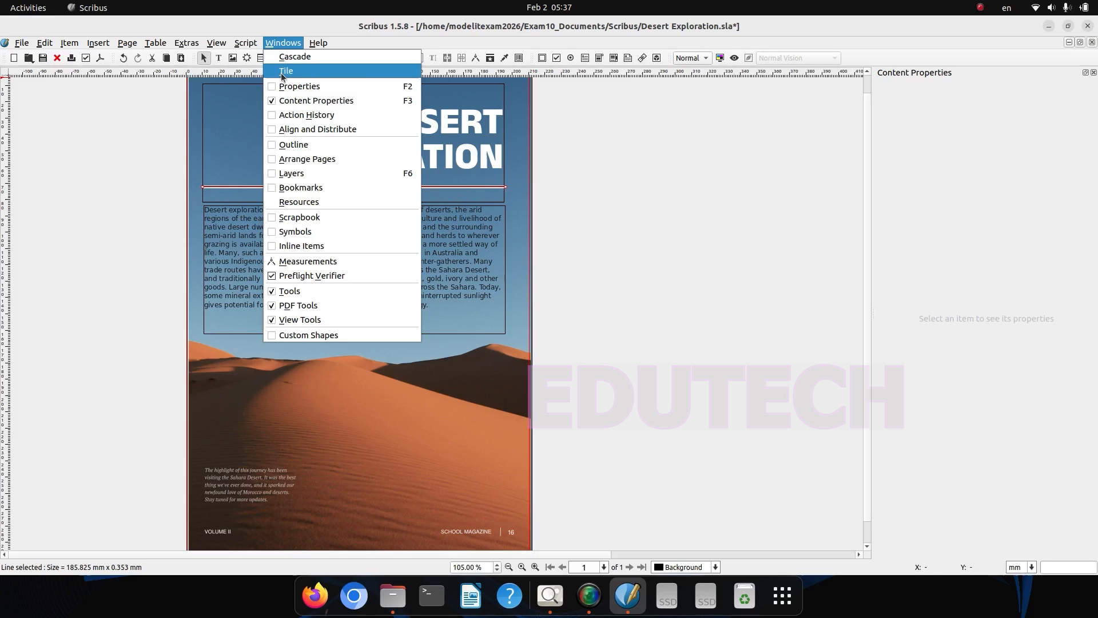
pyautogui.click(292, 87)
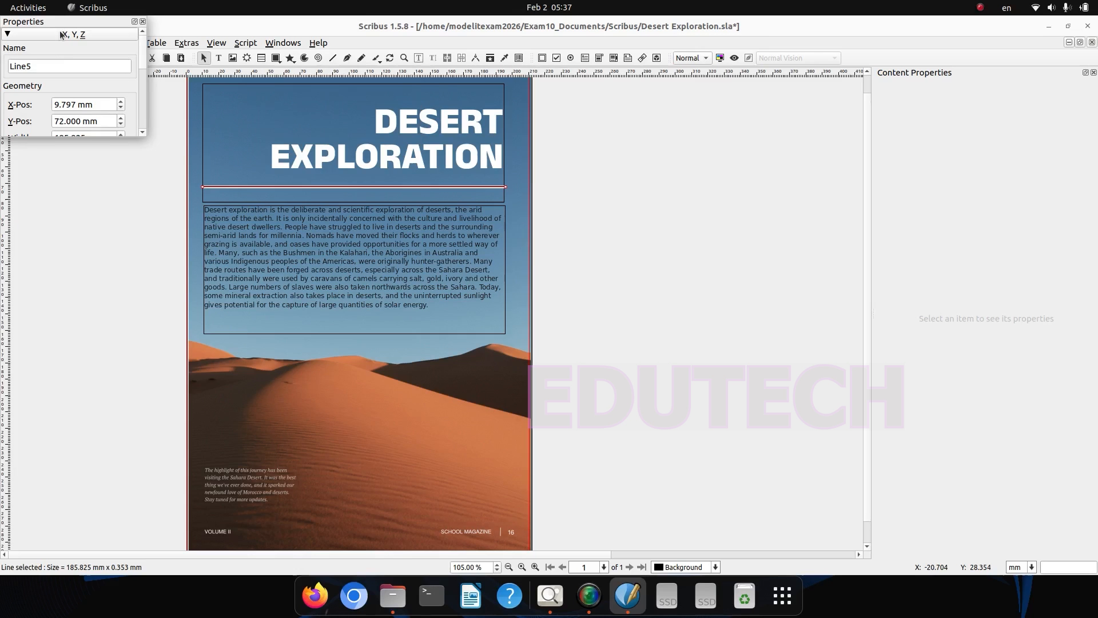
pyautogui.moveTo(57, 22); pyautogui.dragTo(973, 138)
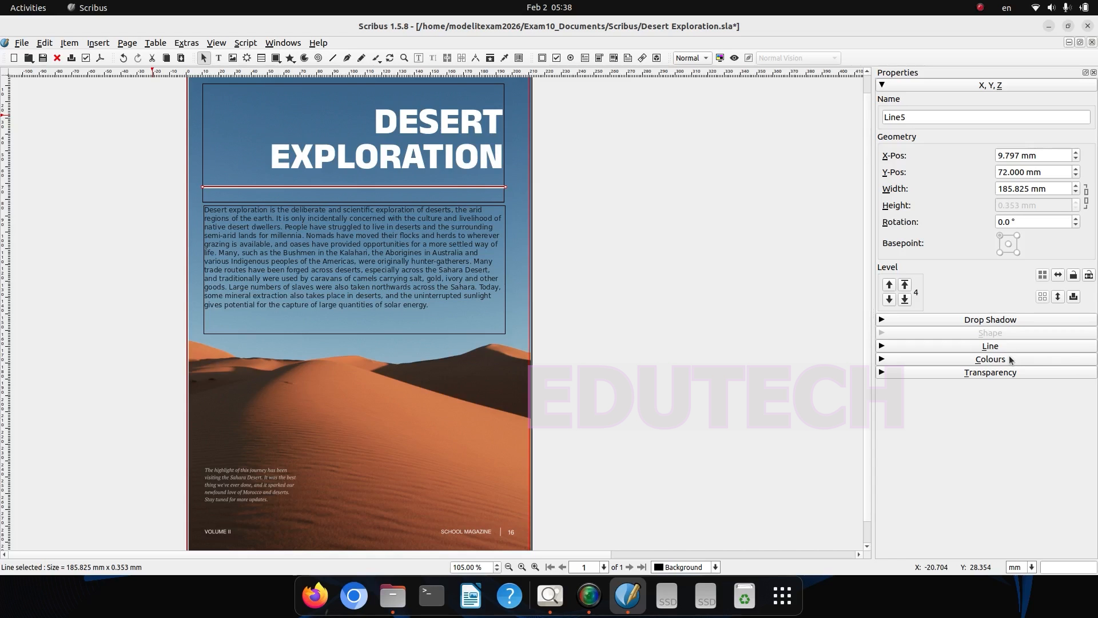
pyautogui.click(1010, 360)
pyautogui.click(922, 378)
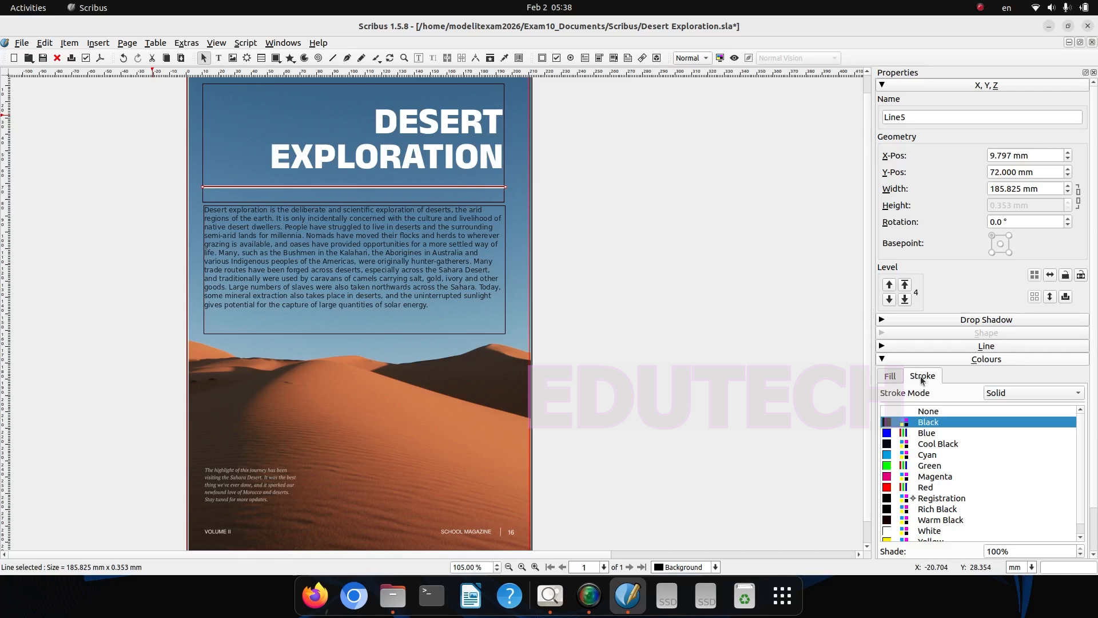
pyautogui.click(886, 530)
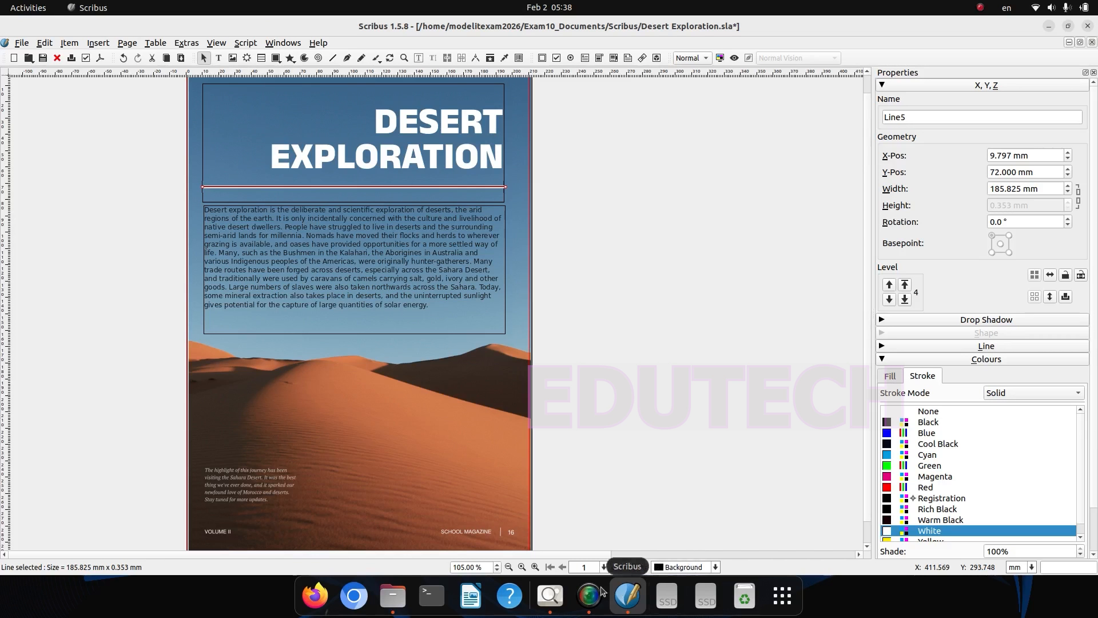
# Step: Check the line width required in the hints image, and set the line's width to 1 mm
pyautogui.click(550, 595)
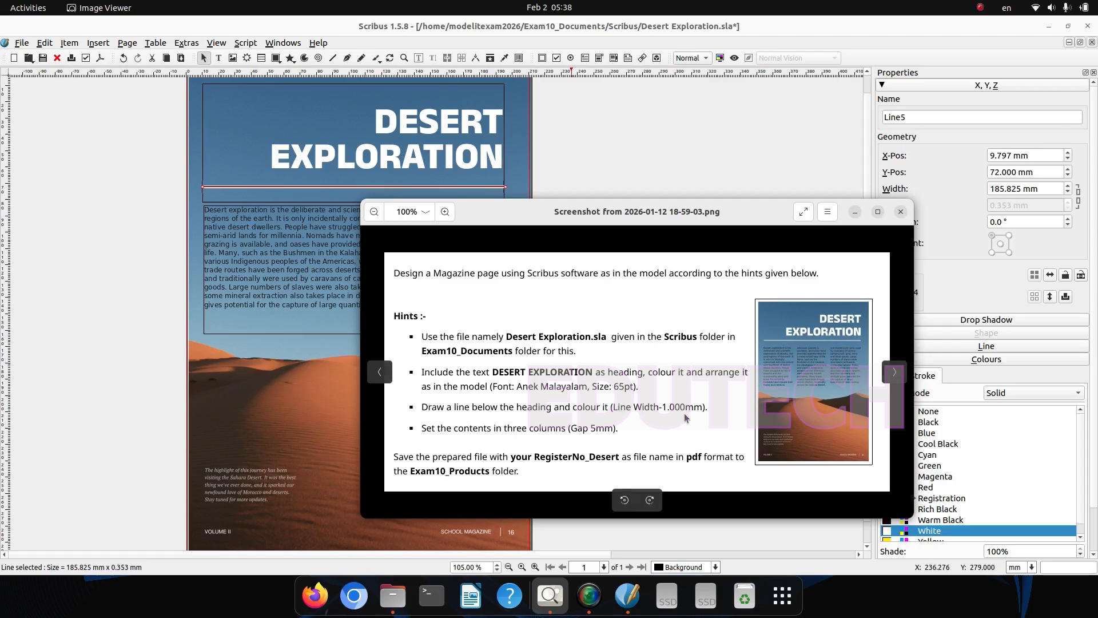
pyautogui.click(854, 211)
pyautogui.click(1001, 345)
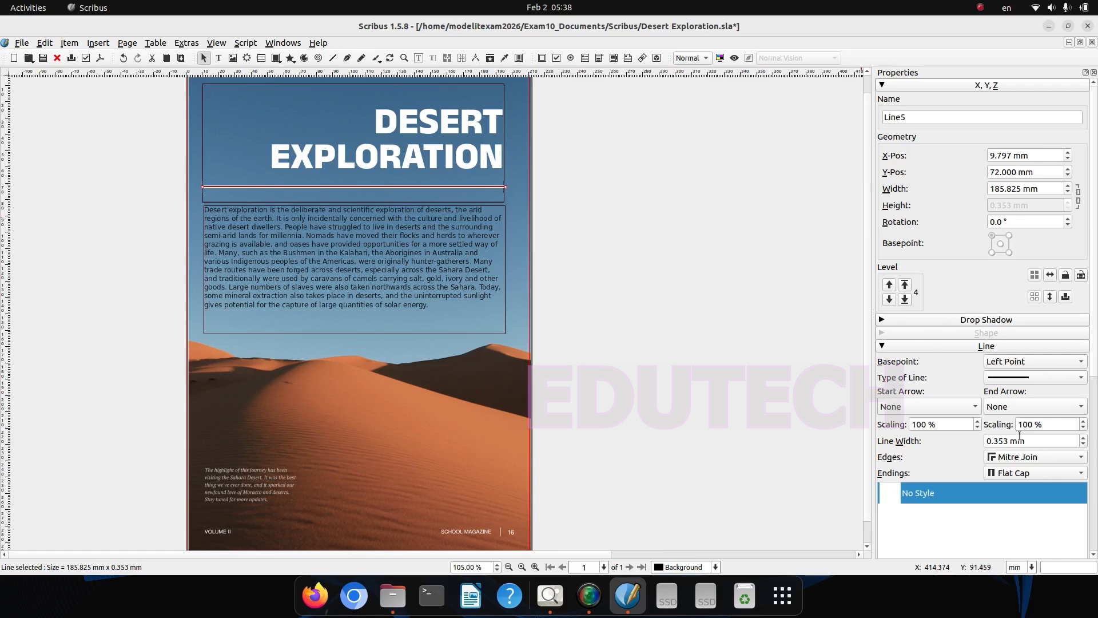
pyautogui.moveTo(1029, 438); pyautogui.dragTo(877, 441)
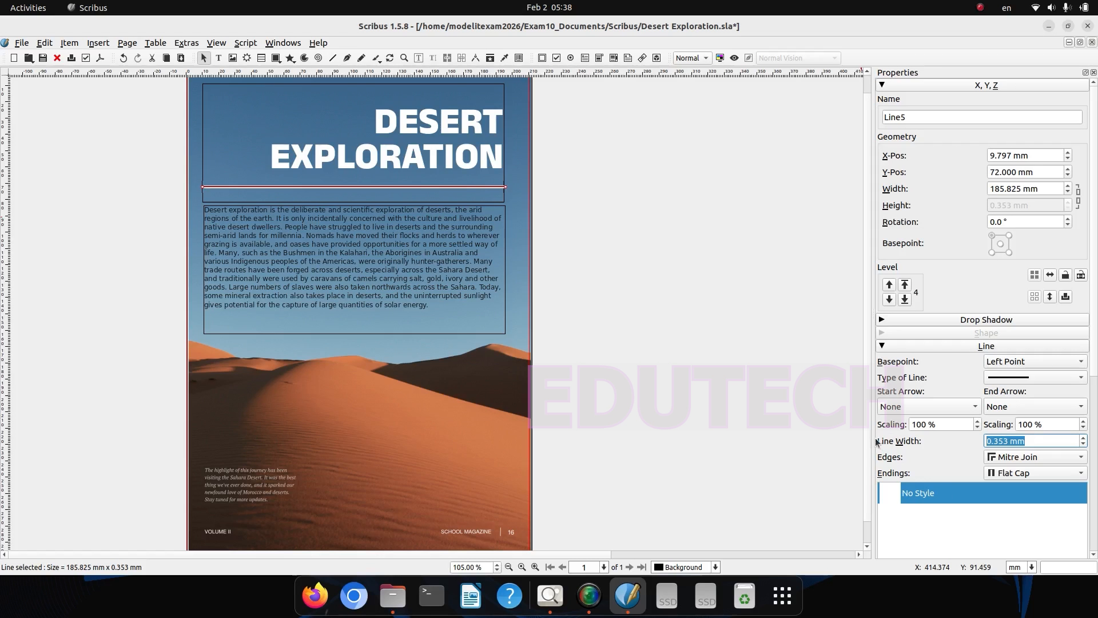
pyautogui.write('1')
pyautogui.press('Return')
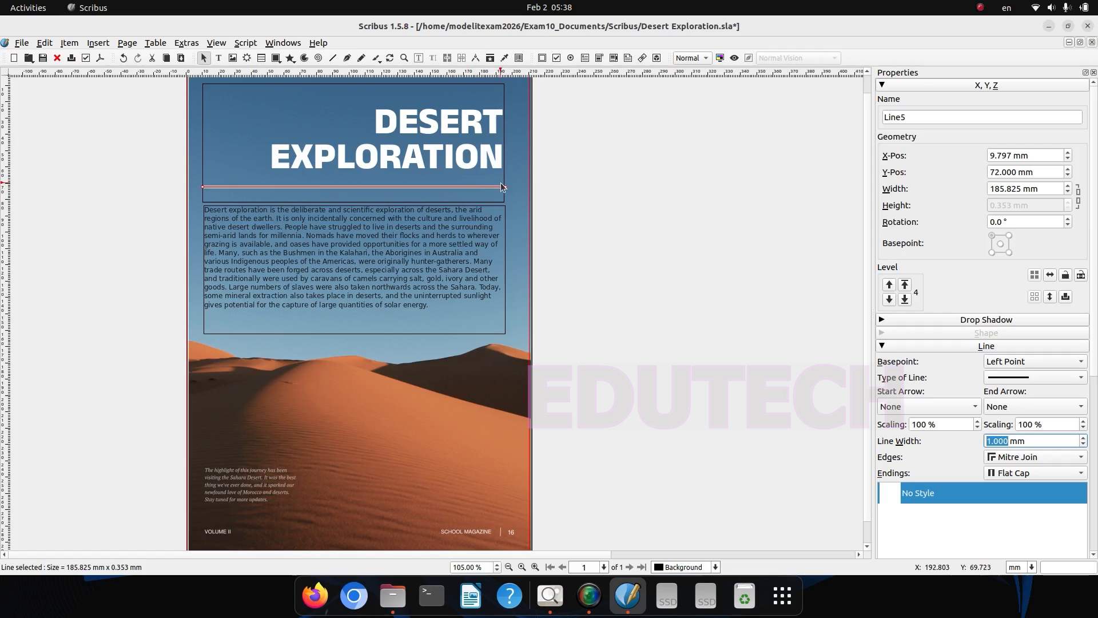
# Step: Close the file manager, check the column hint in the image, and split the body text frame into three columns
pyautogui.hotkey('alt', 'Tab')
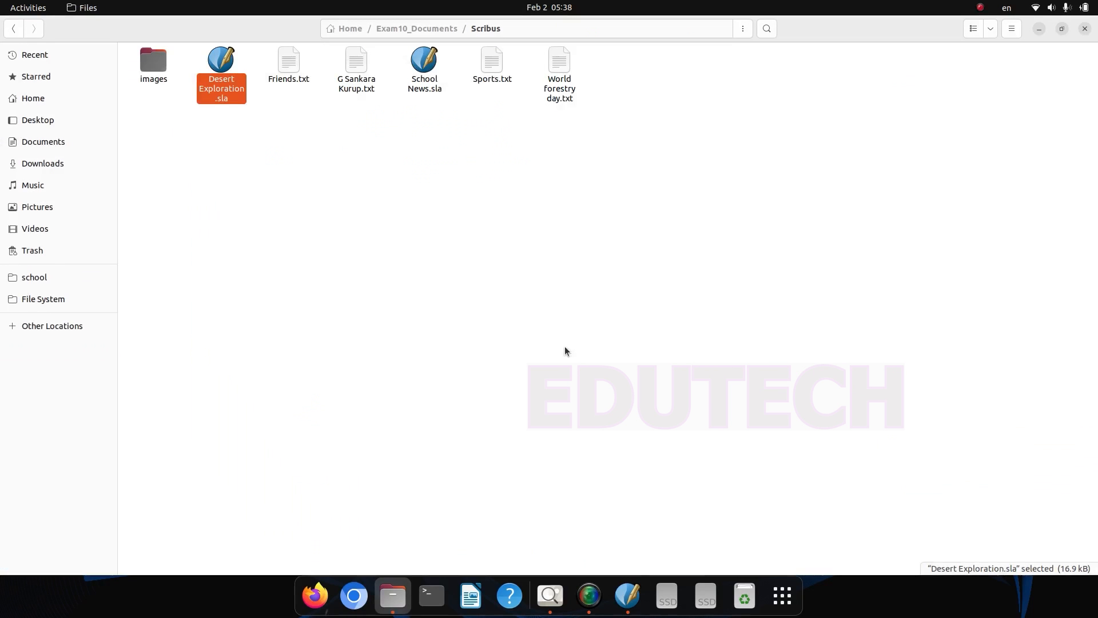
pyautogui.click(1085, 30)
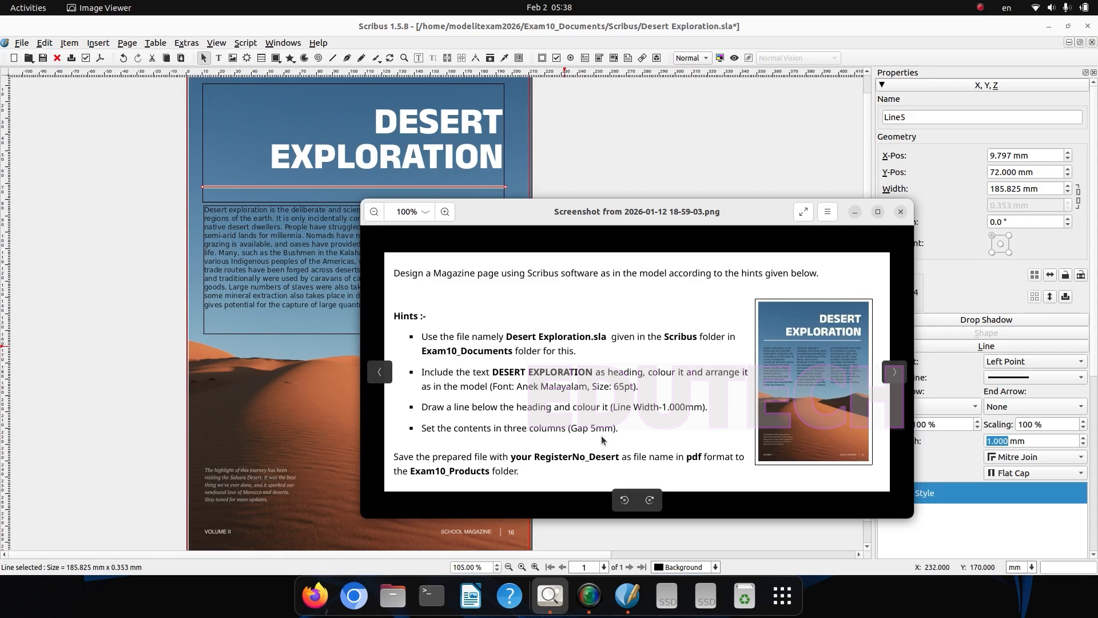
pyautogui.click(220, 449)
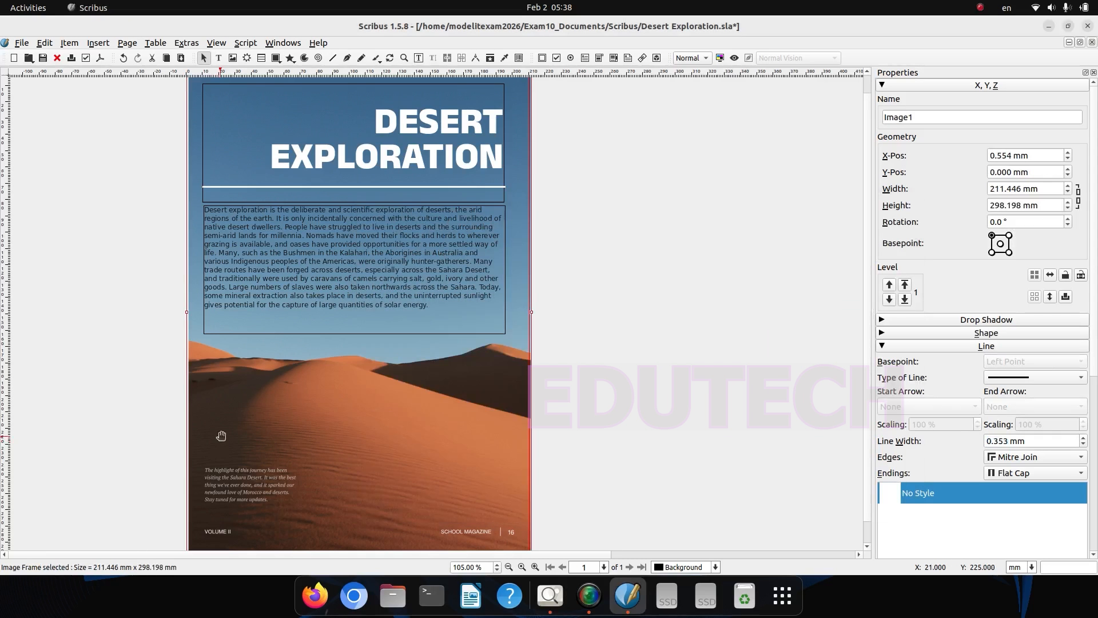
pyautogui.doubleClick(206, 212)
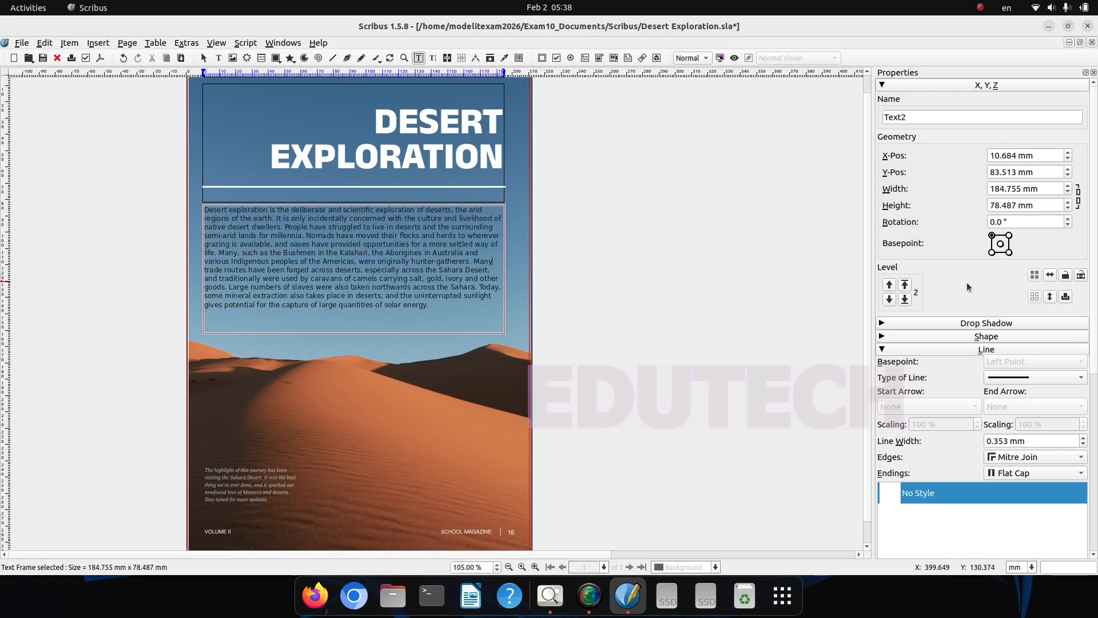
pyautogui.click(281, 43)
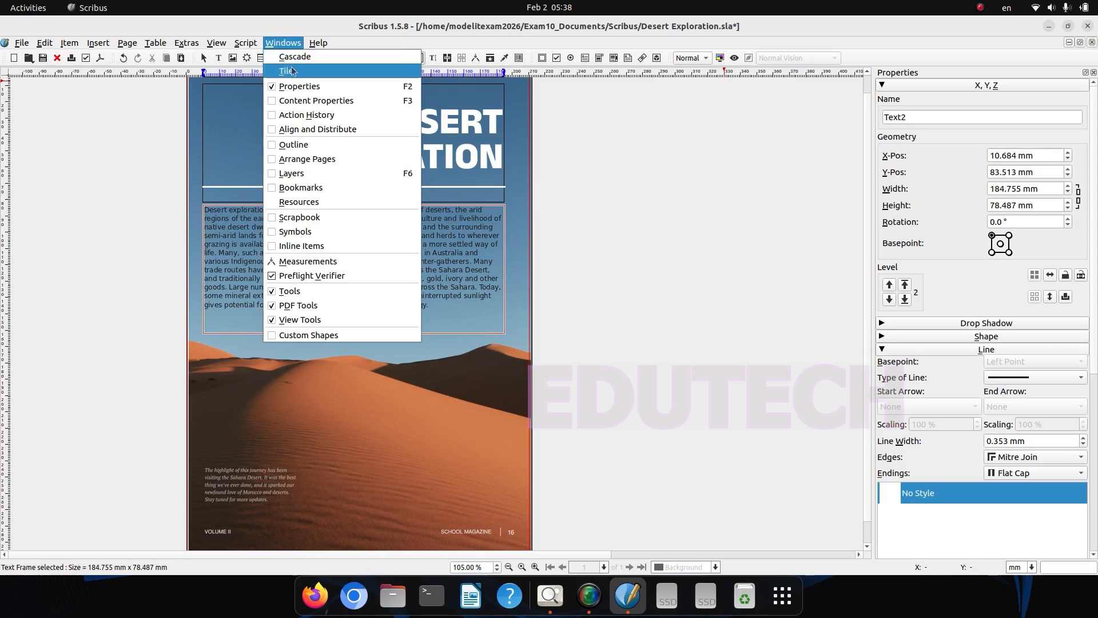
pyautogui.click(276, 100)
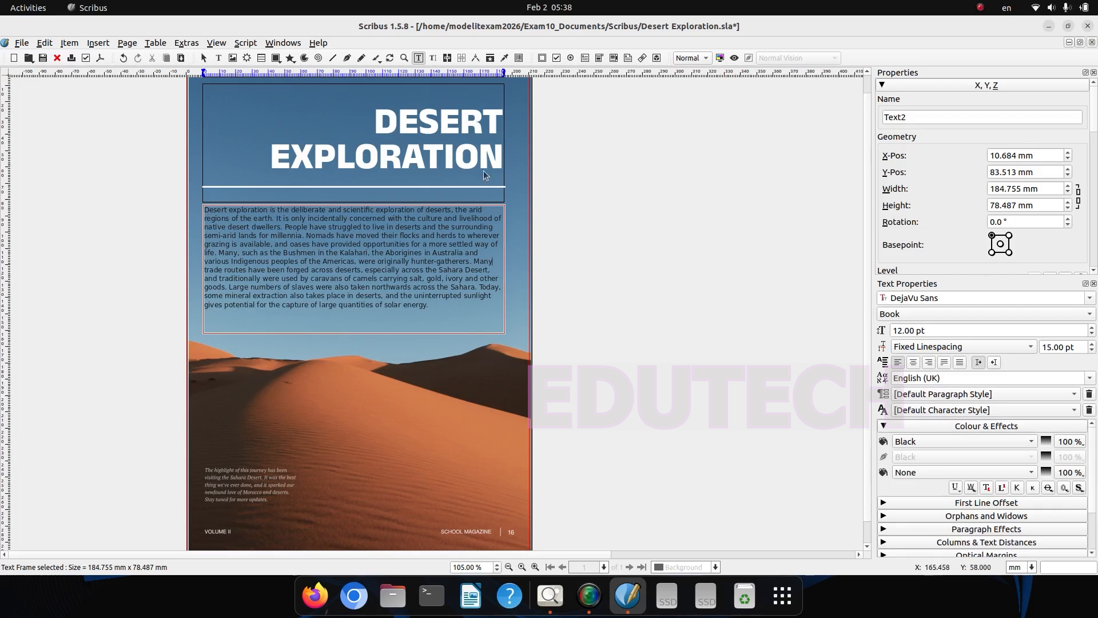
pyautogui.click(969, 387)
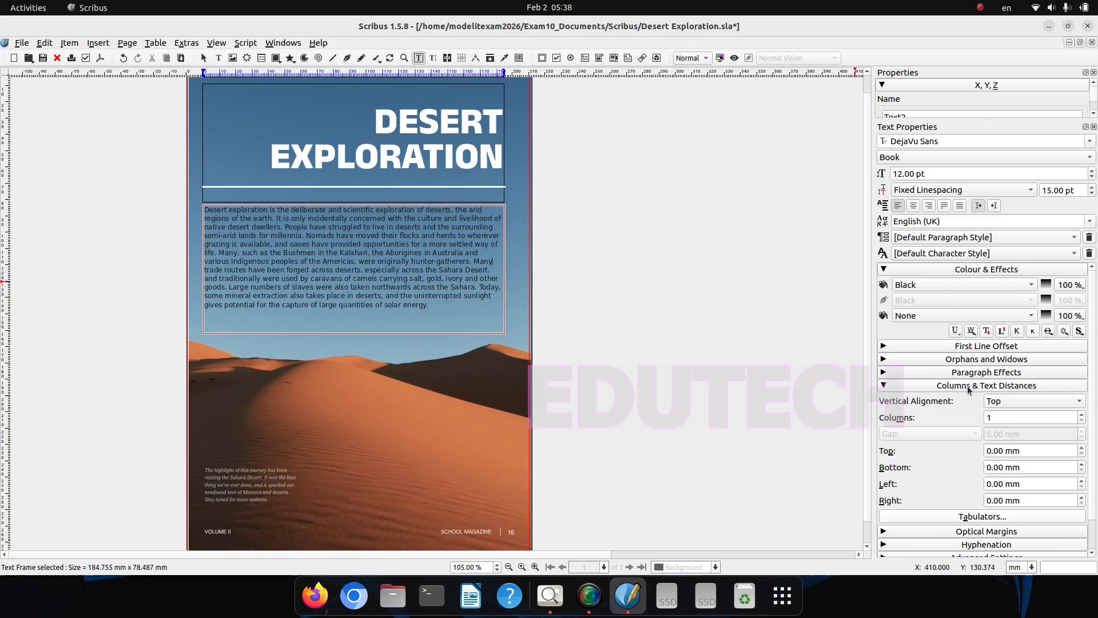
pyautogui.click(1081, 415)
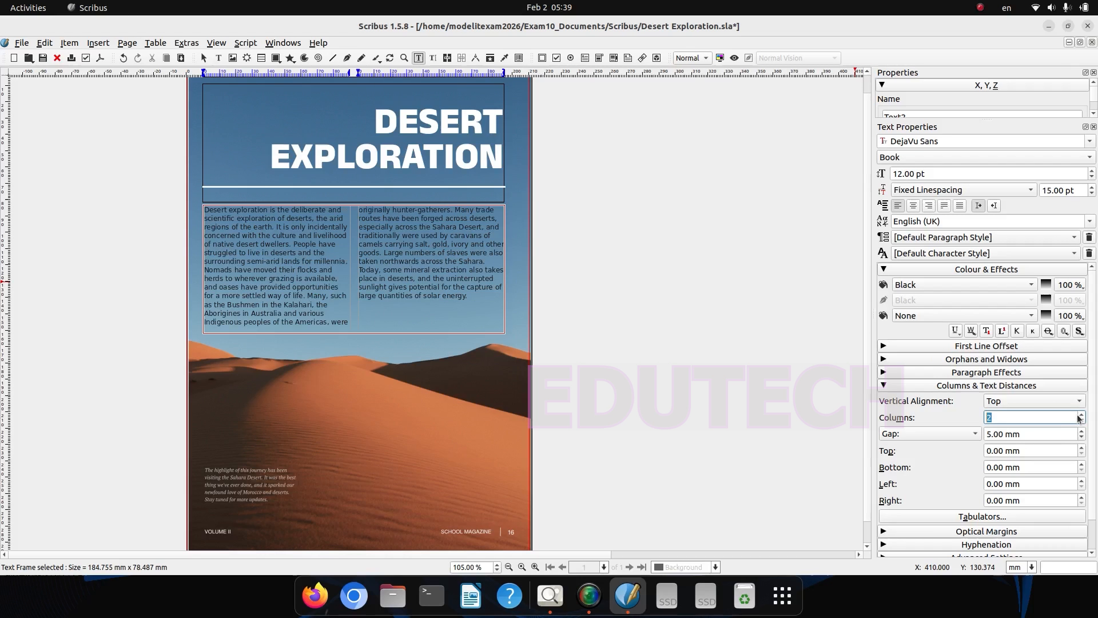
pyautogui.click(1081, 415)
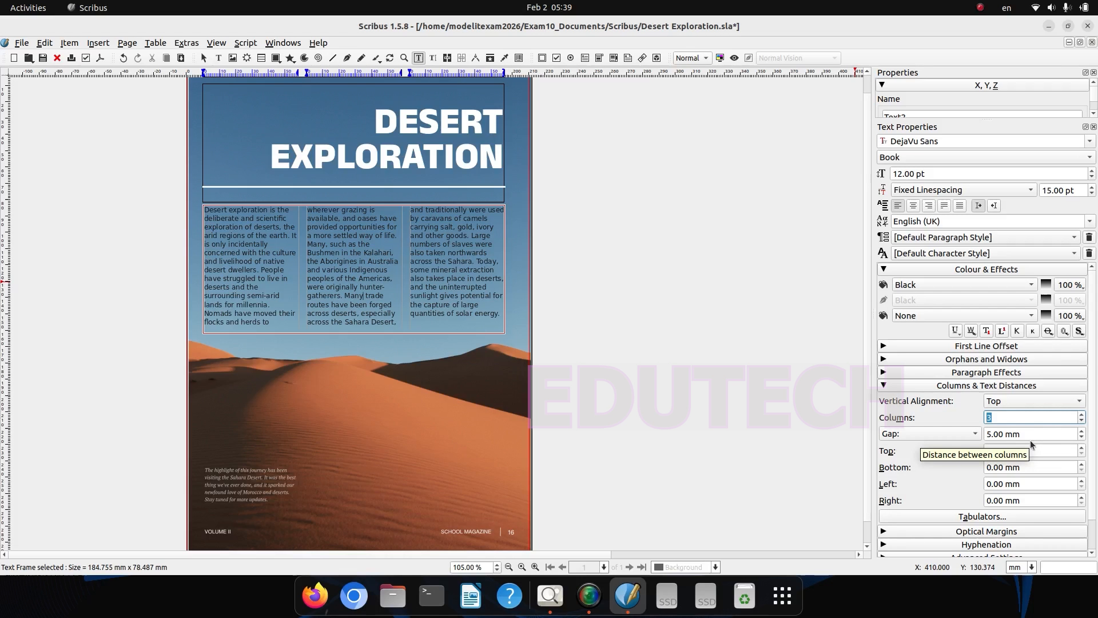
# Step: Compare the page with the hints image and inspect it in preview mode, then return to the normal editing view
pyautogui.click(550, 596)
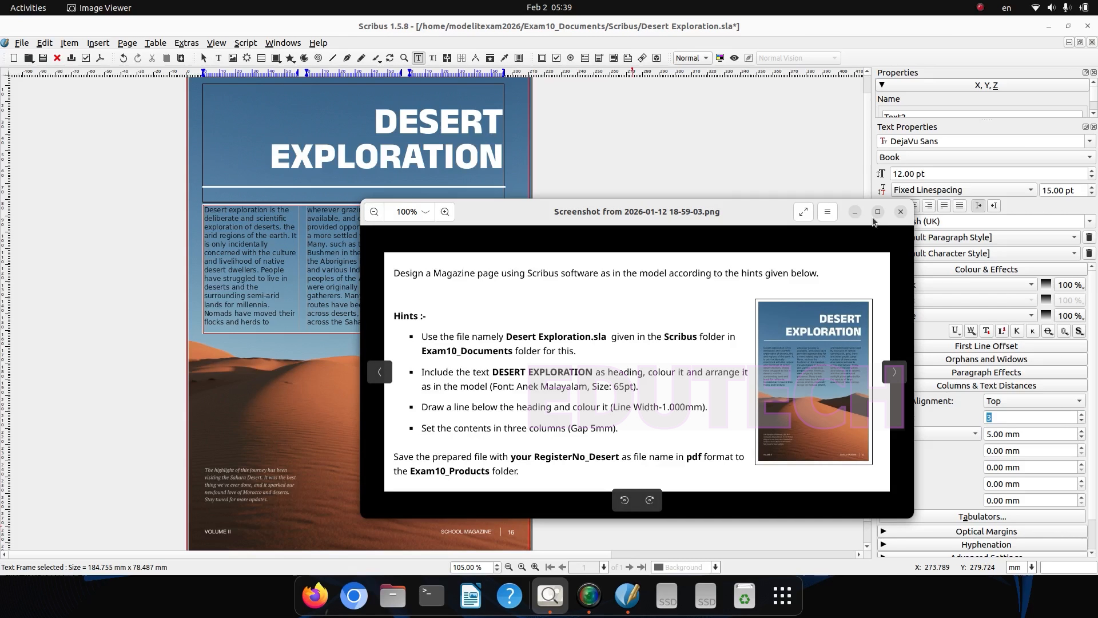
pyautogui.click(854, 212)
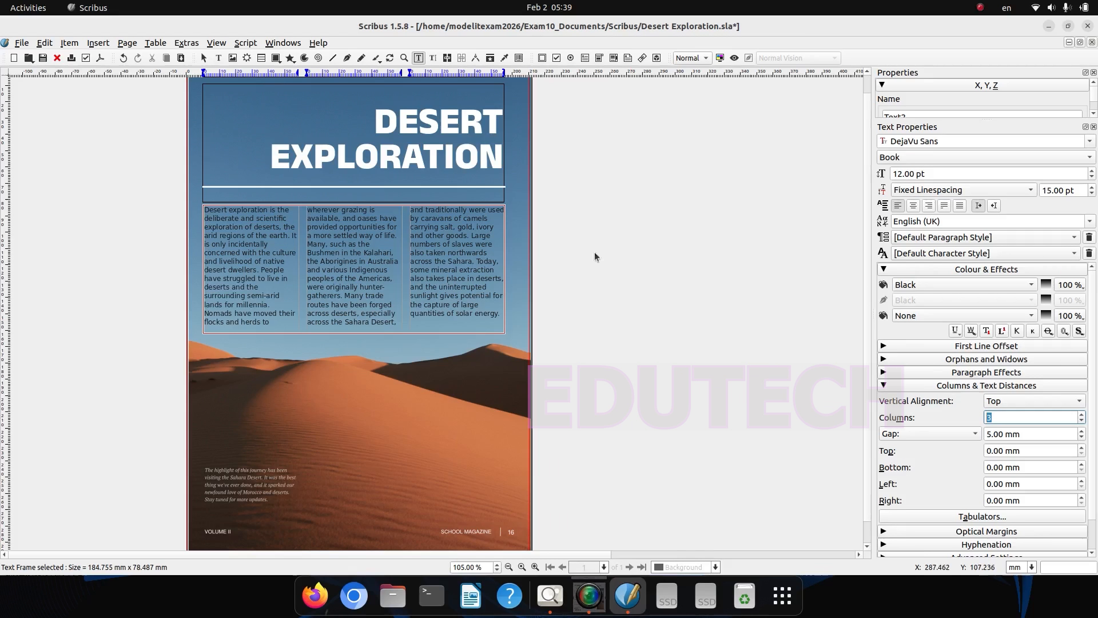
pyautogui.click(360, 348)
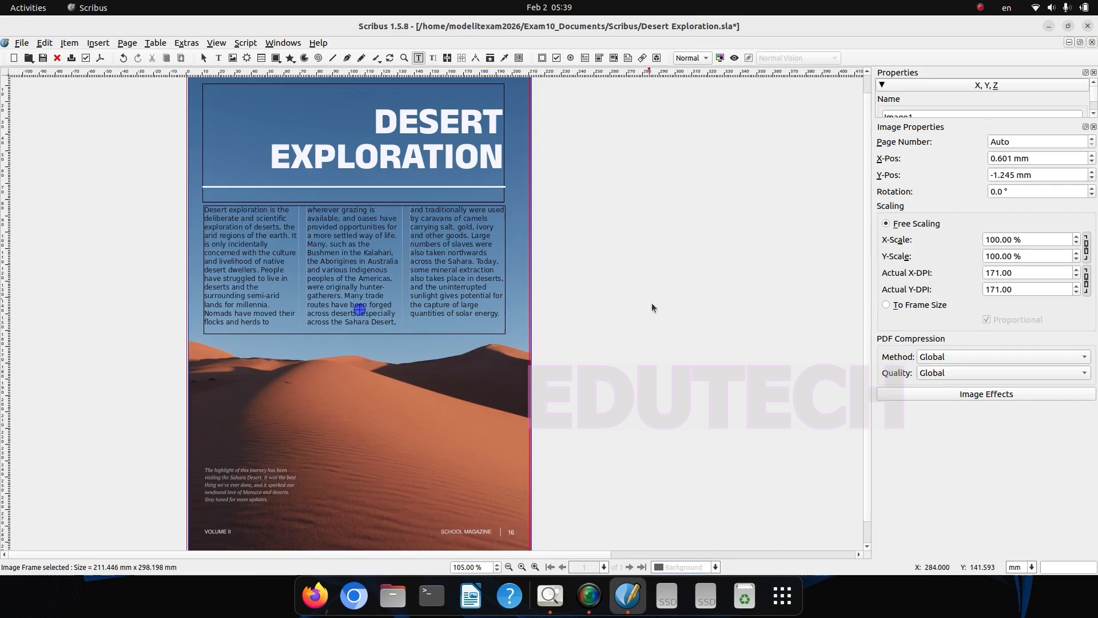
pyautogui.scroll(1, 870, 325)
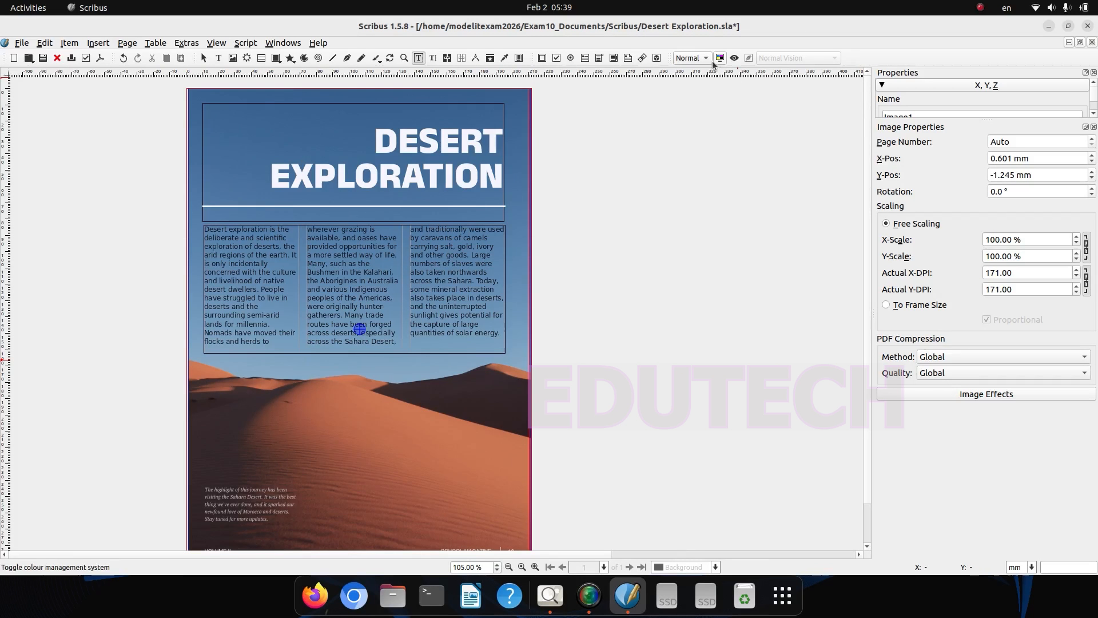
pyautogui.click(734, 58)
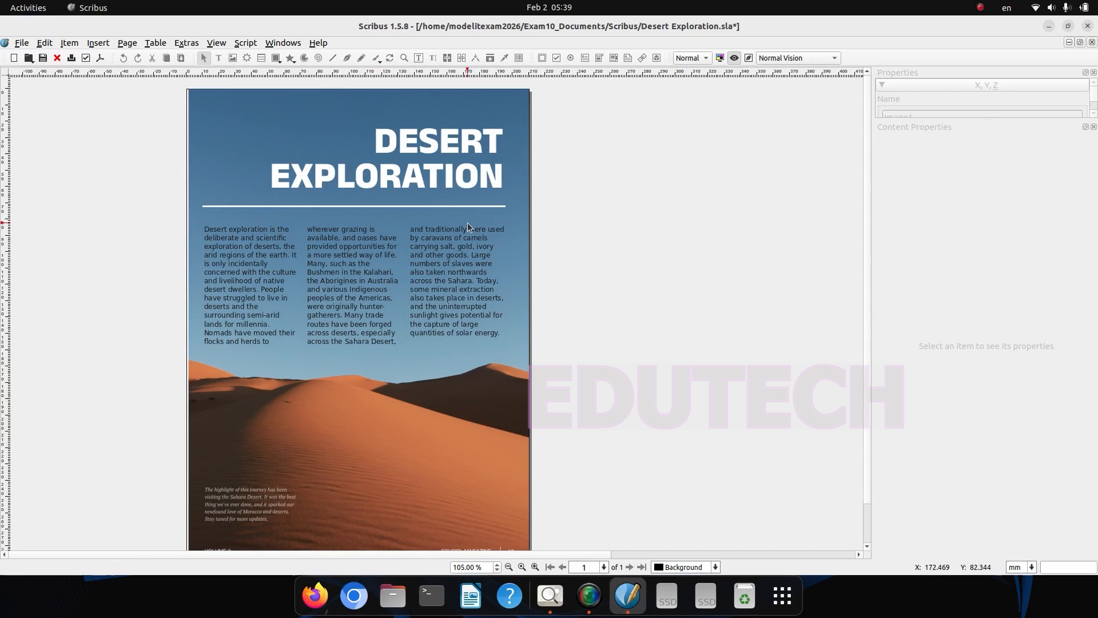
pyautogui.hotkey('alt', 'Tab')
pyautogui.press('Escape')
pyautogui.click(733, 59)
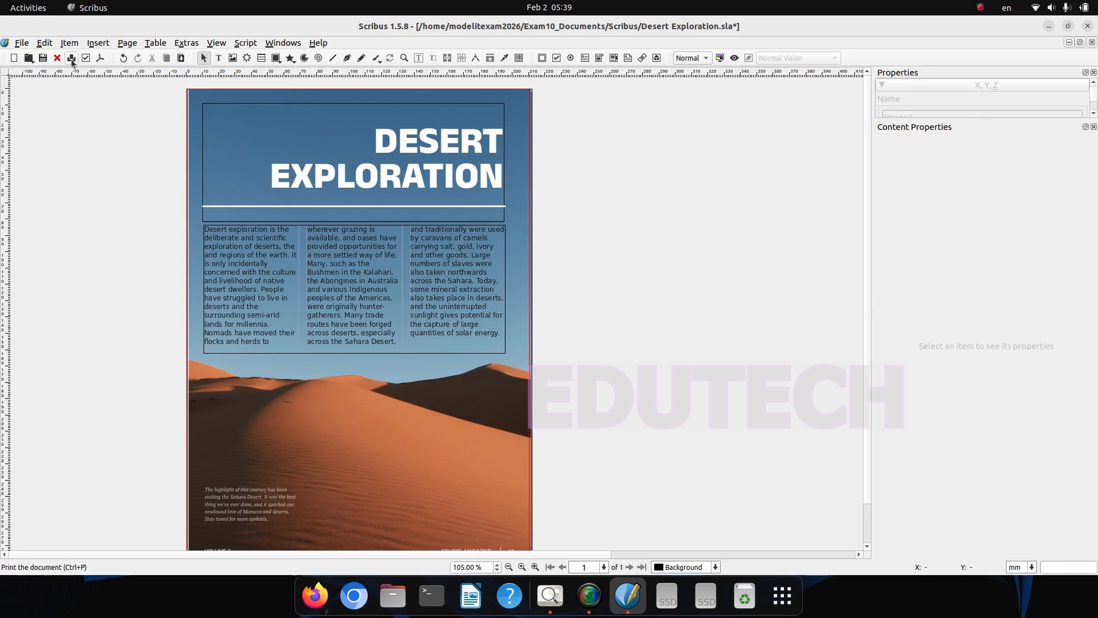
pyautogui.click(380, 453)
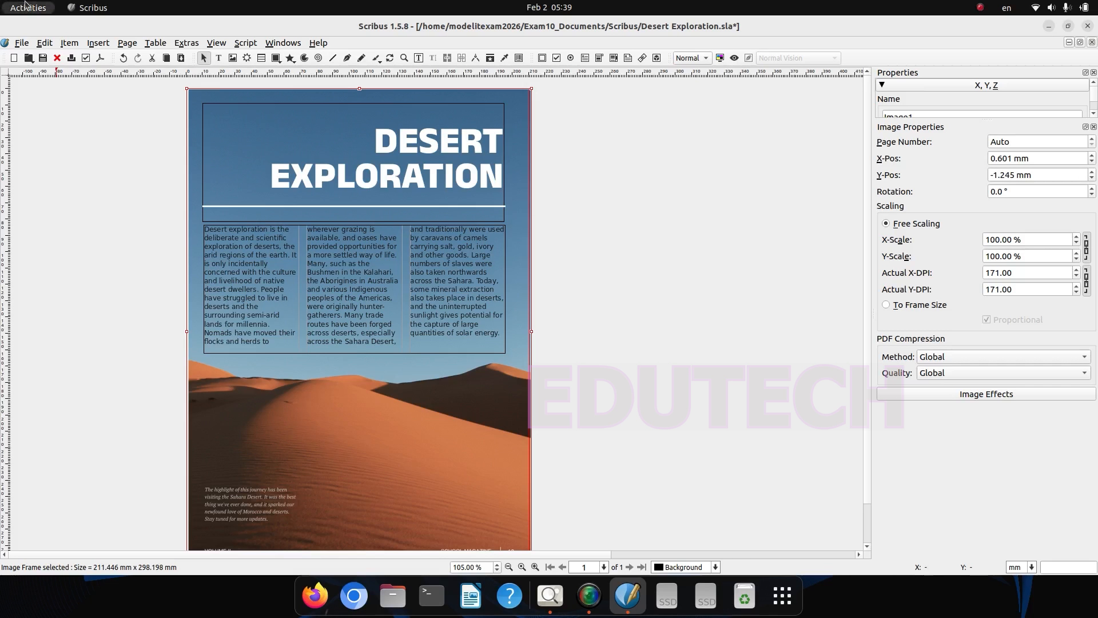
# Step: Start exporting the document as PDF and choose the Exam10_Documents folder as the output location
pyautogui.click(19, 43)
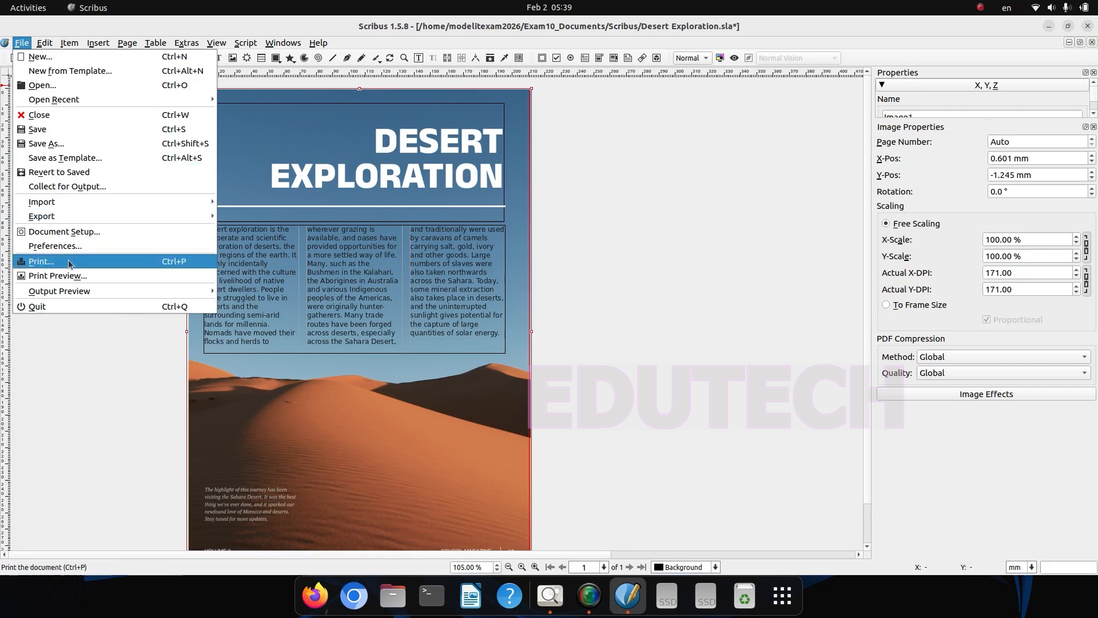
pyautogui.moveTo(59, 211)
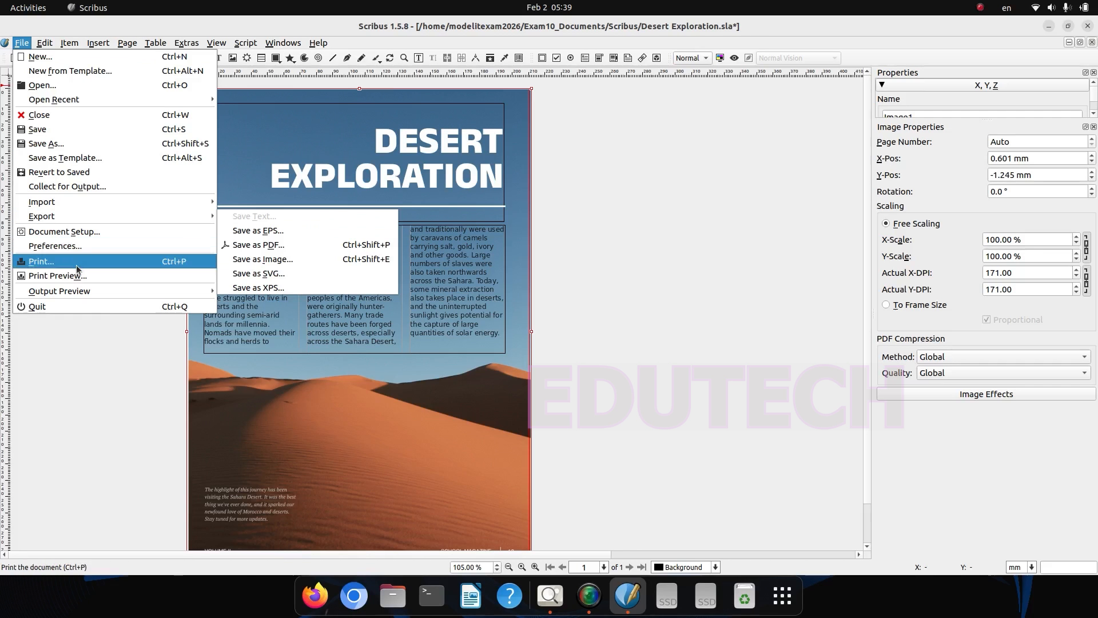
pyautogui.click(269, 246)
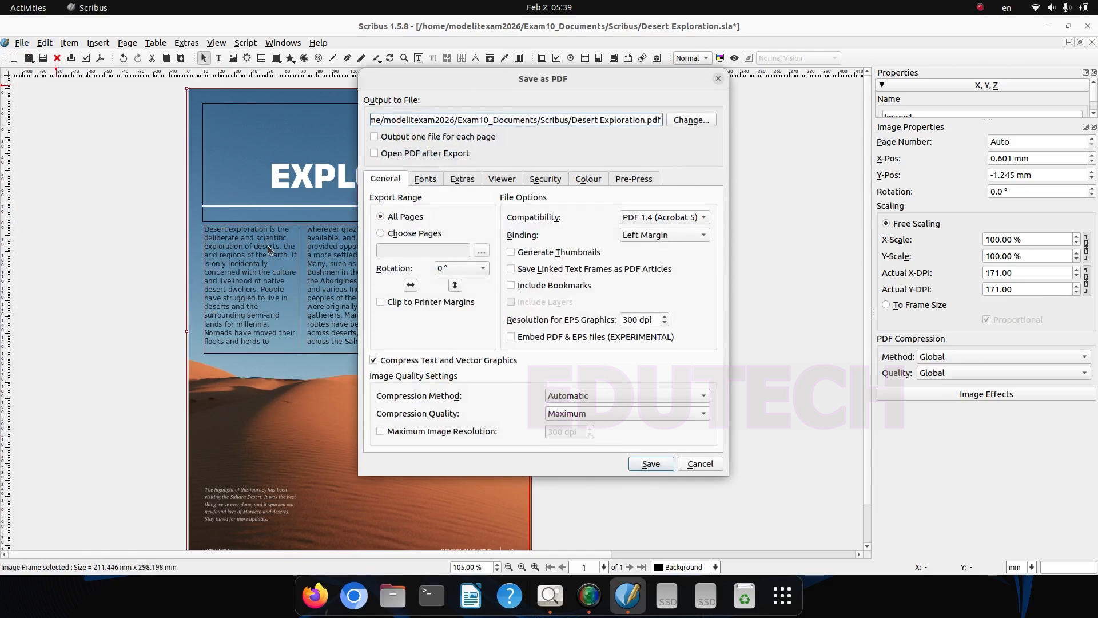
pyautogui.click(682, 119)
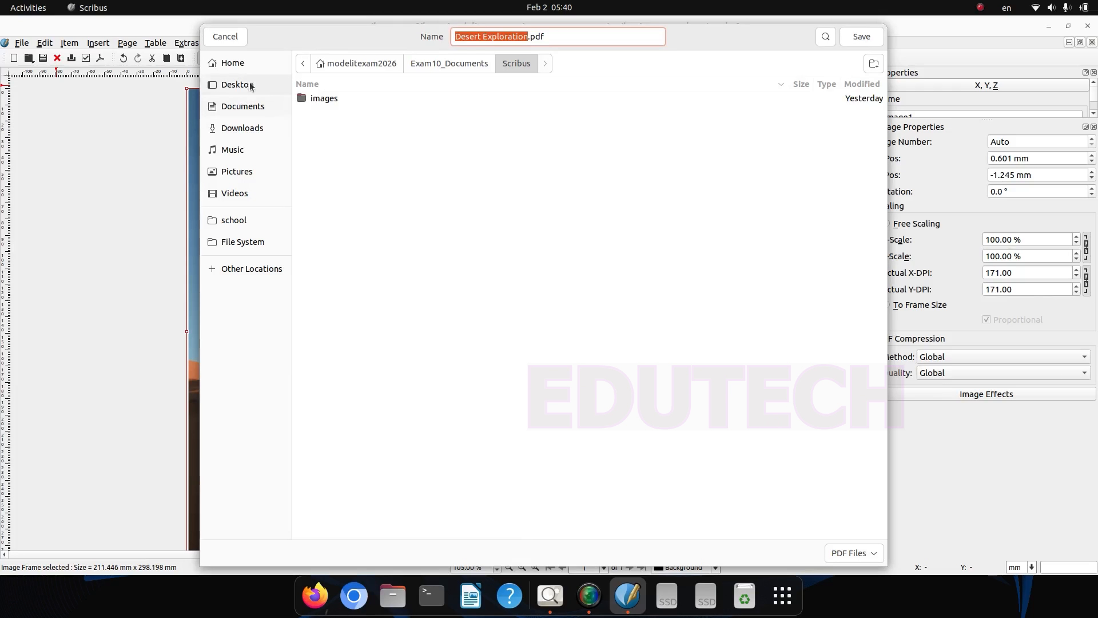
pyautogui.click(244, 64)
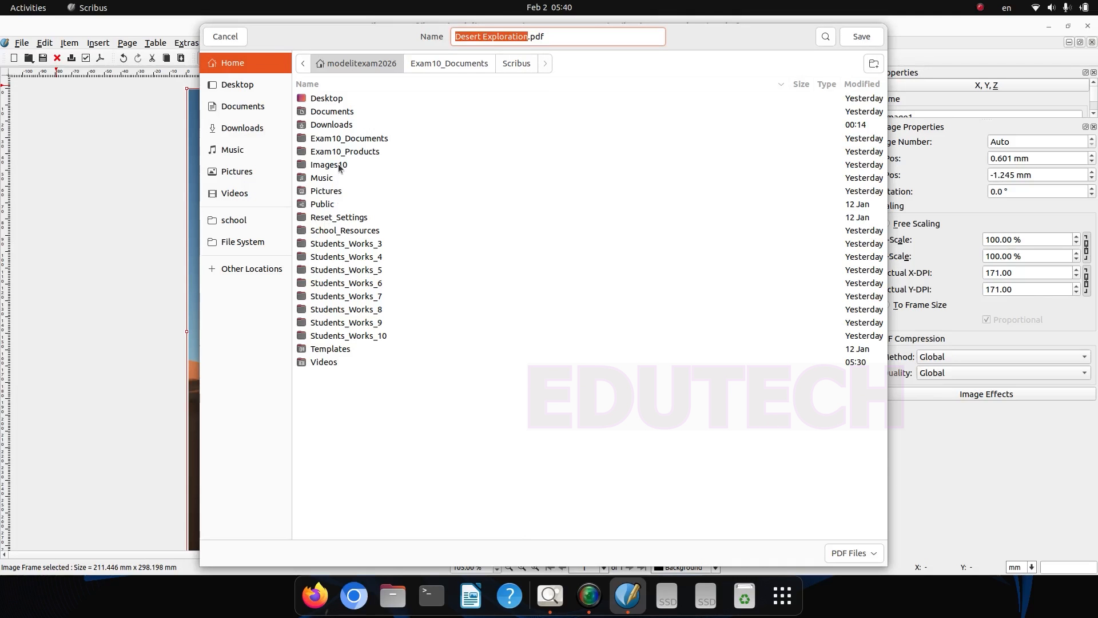
pyautogui.click(464, 66)
# Step: Name the PDF with the register number followed by _Desert, as the hints require, and save the export
pyautogui.write('55555')
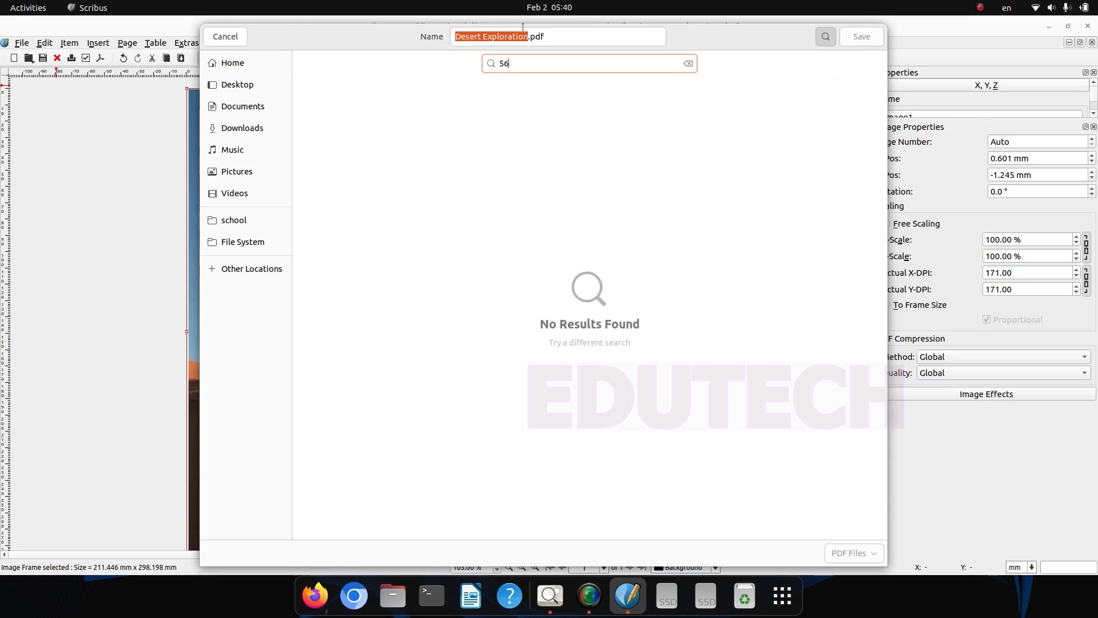
pyautogui.write('_')
pyautogui.click(550, 595)
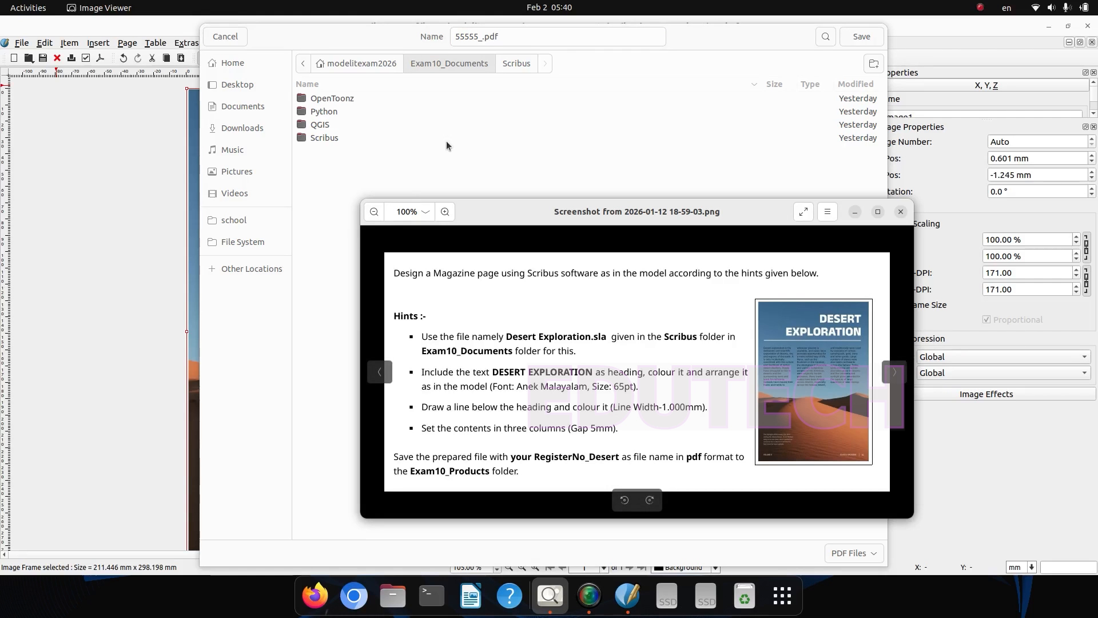
pyautogui.click(480, 39)
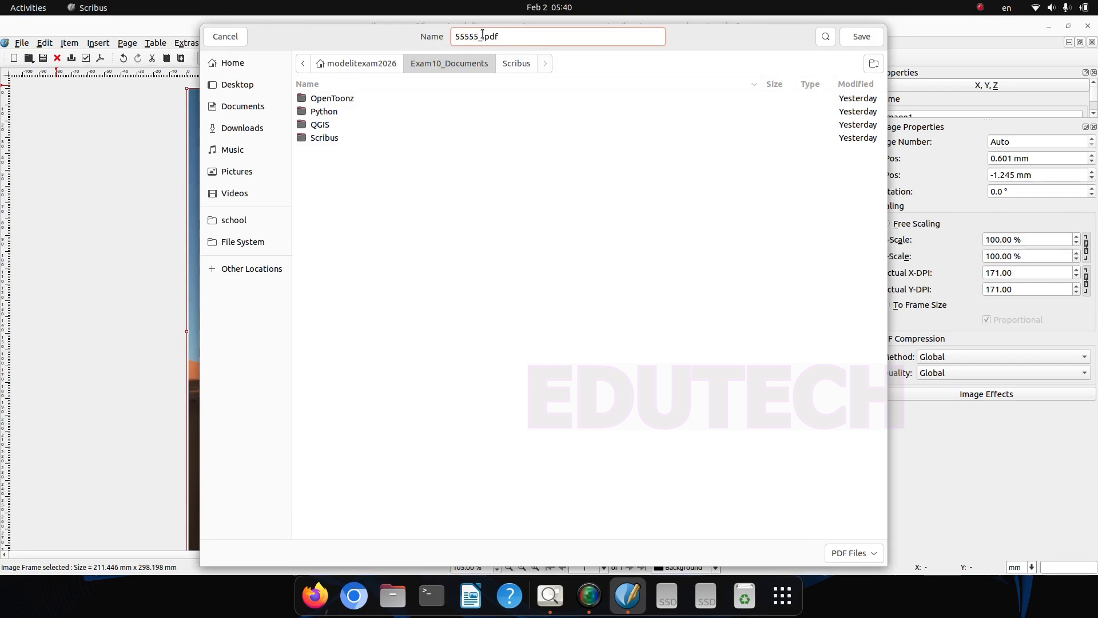
pyautogui.write('Desert')
pyautogui.click(865, 40)
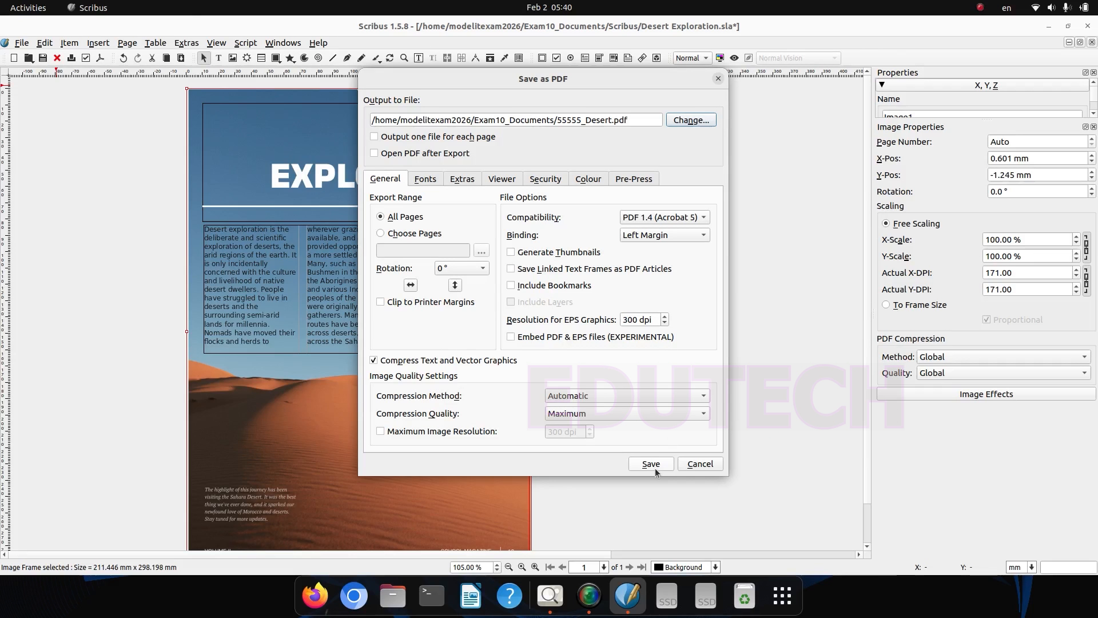
pyautogui.click(655, 468)
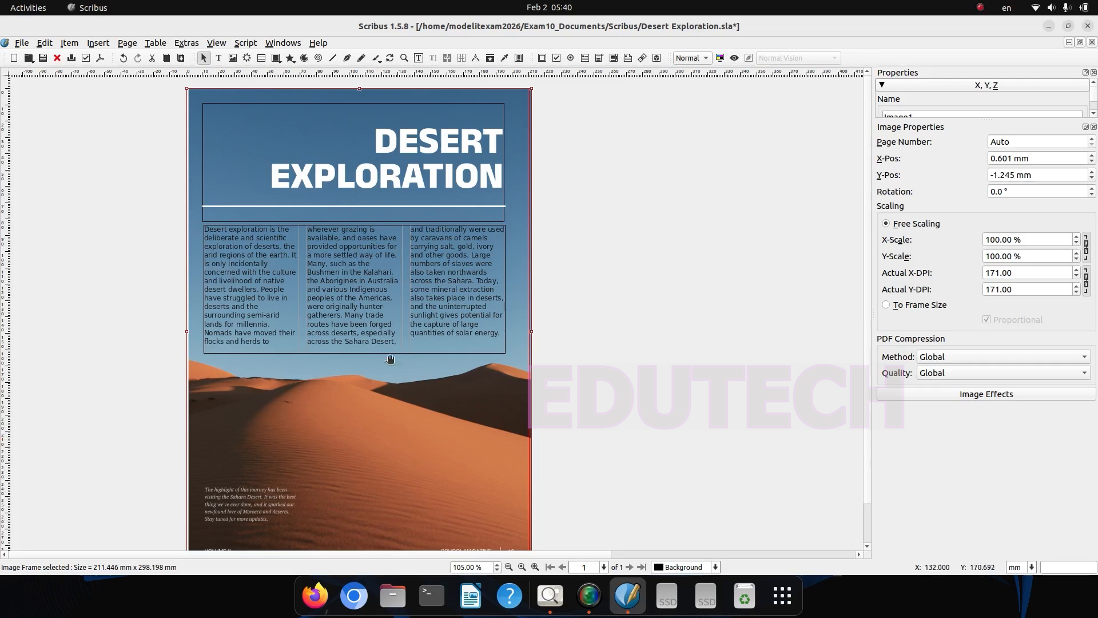